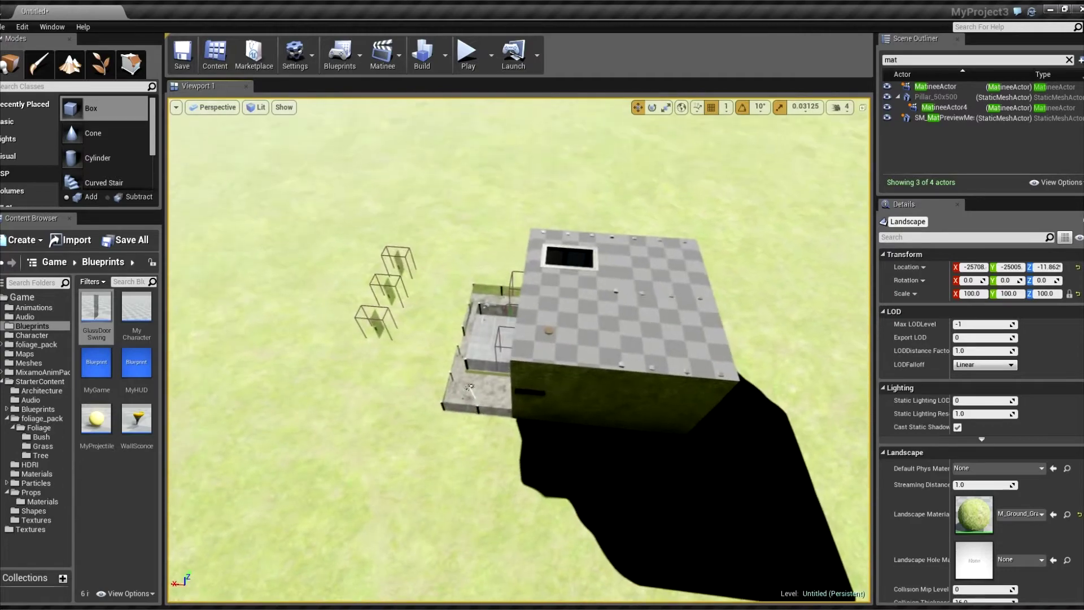
- Fly the editor view past the building corner toward the door cages
{"action": "right_click_drag", "start_coordinate": [483, 387], "coordinate": [462, 407]}
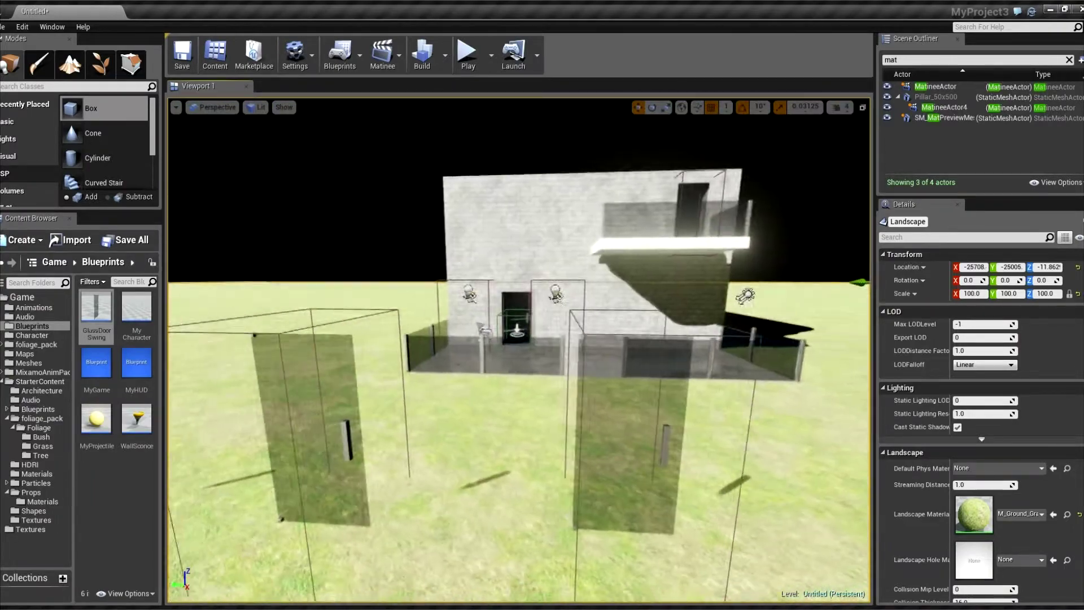
{"action": "right_click_drag", "start_coordinate": [463, 407], "coordinate": [443, 414]}
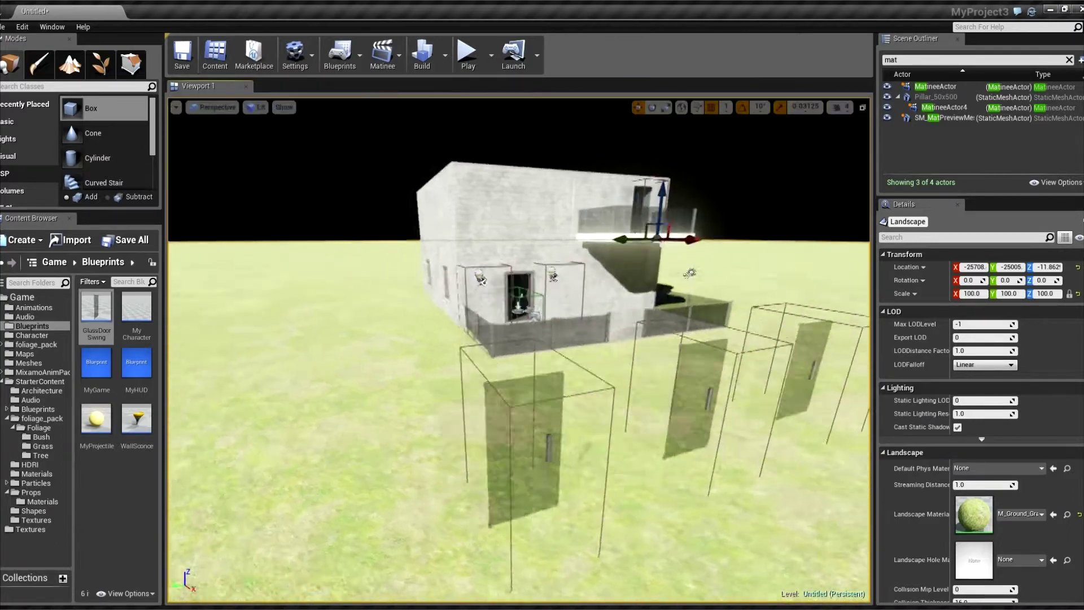
{"action": "right_click_drag", "start_coordinate": [444, 414], "coordinate": [384, 438]}
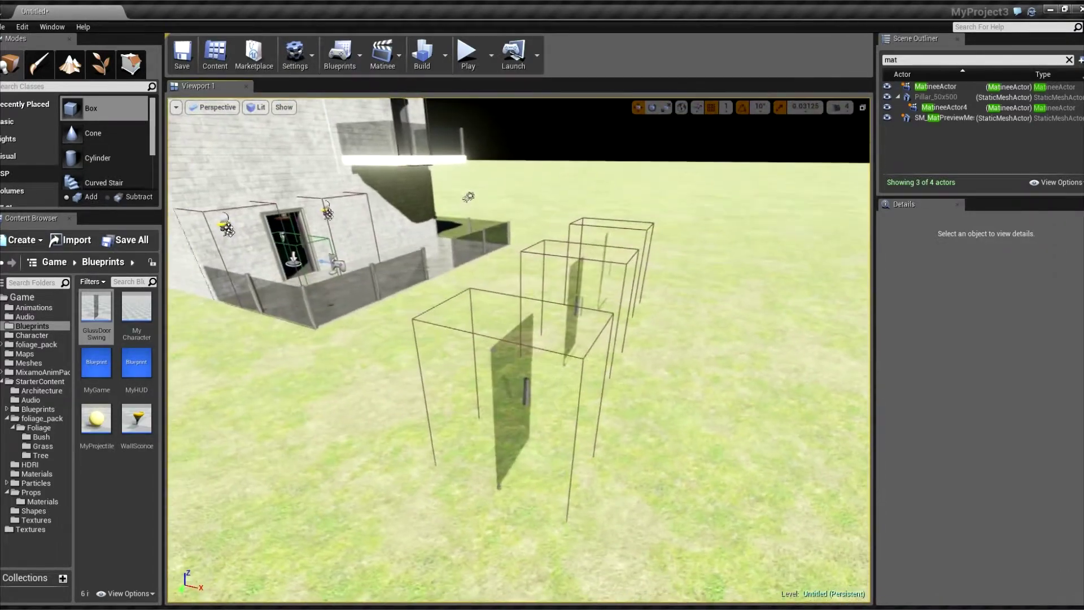
- Select the GlassDoorSwing4 glass door and frame it in the view at the house entrance
{"action": "left_click", "coordinate": [511, 395]}
{"action": "right_click_drag", "start_coordinate": [511, 395], "coordinate": [505, 398]}
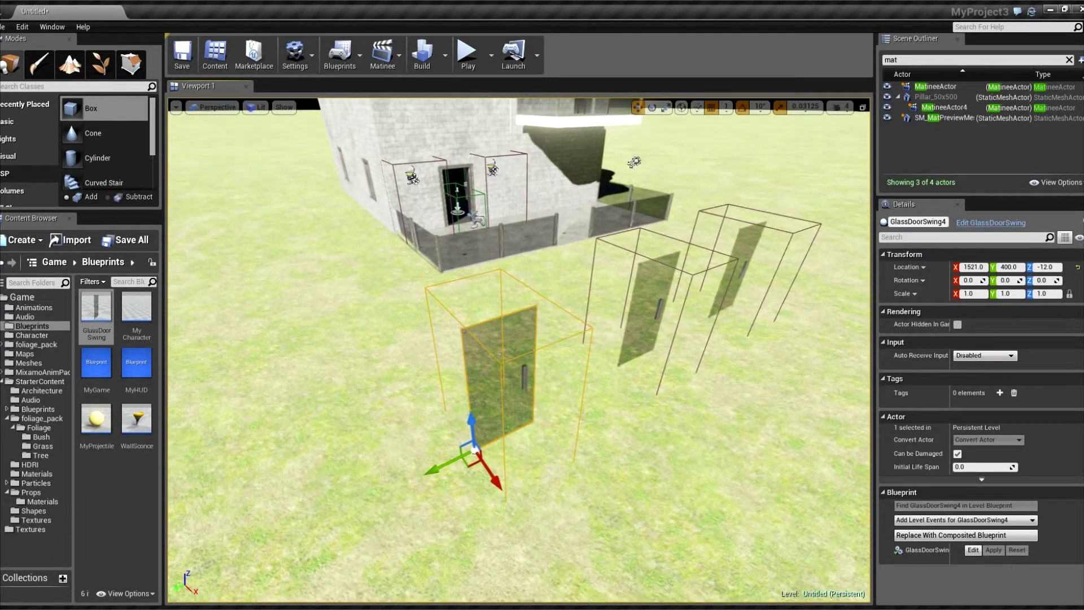
{"action": "right_click_drag", "start_coordinate": [506, 397], "coordinate": [494, 402]}
{"action": "key", "text": "f"}
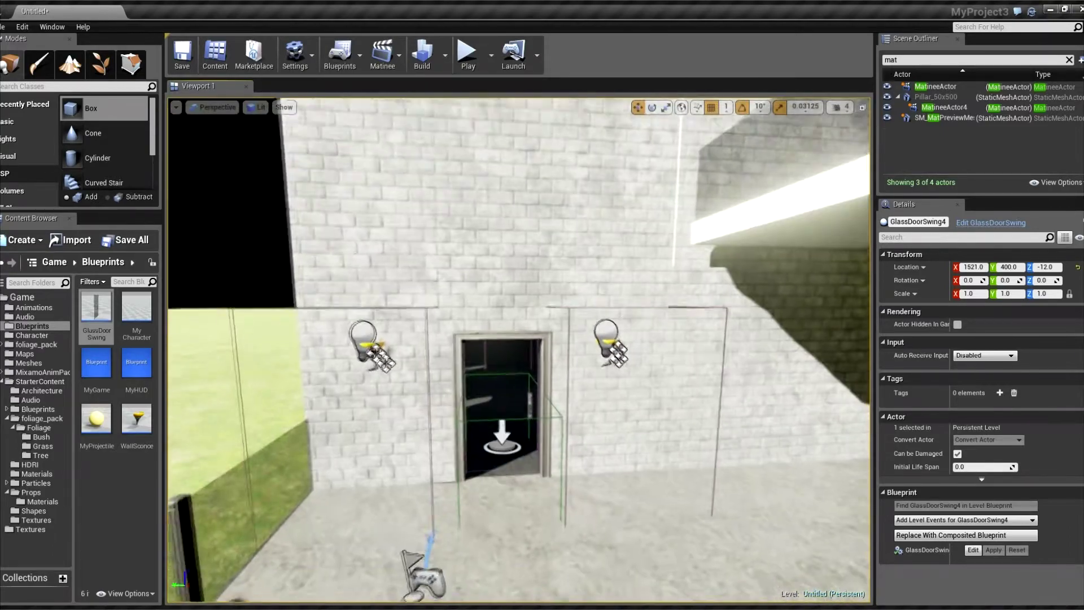
- Start Play In Editor, walk to the door, open it with E, then walk back out
{"action": "key", "text": "alt+p"}
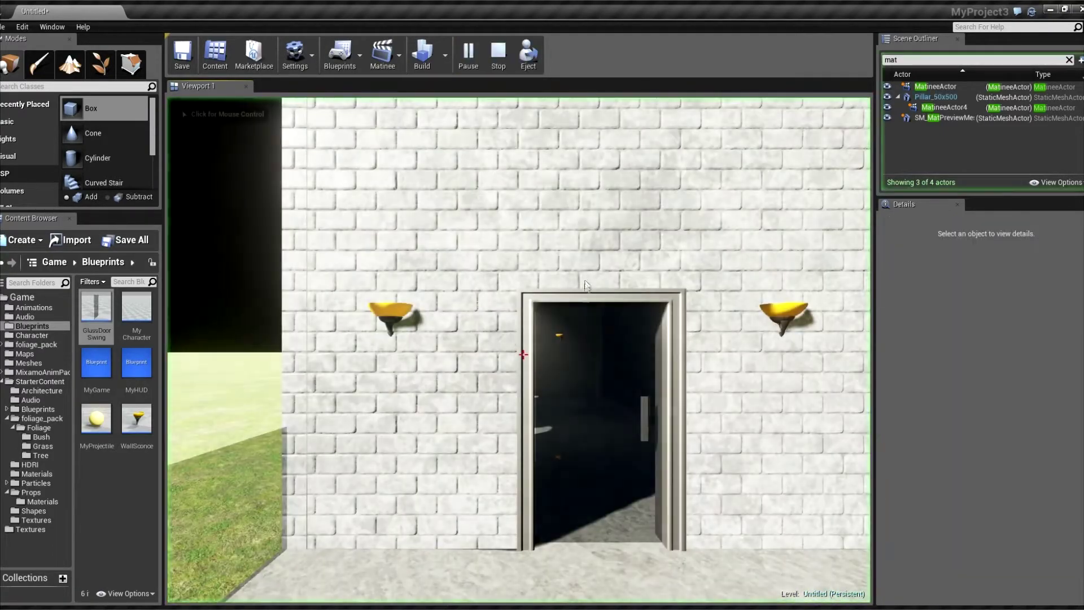
{"action": "key", "text": "w"}
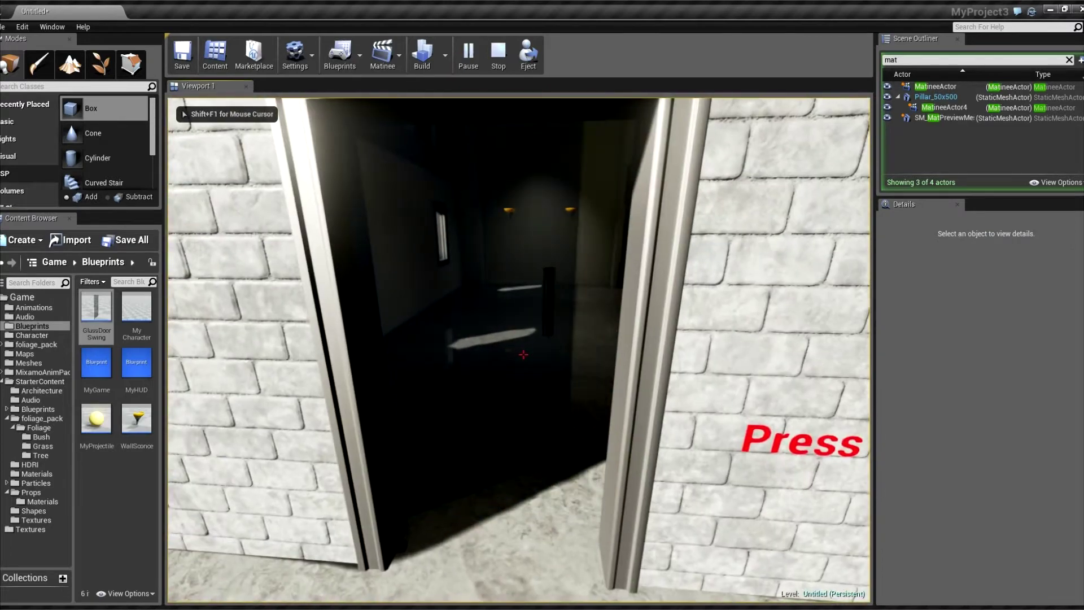
{"action": "key", "text": "e"}
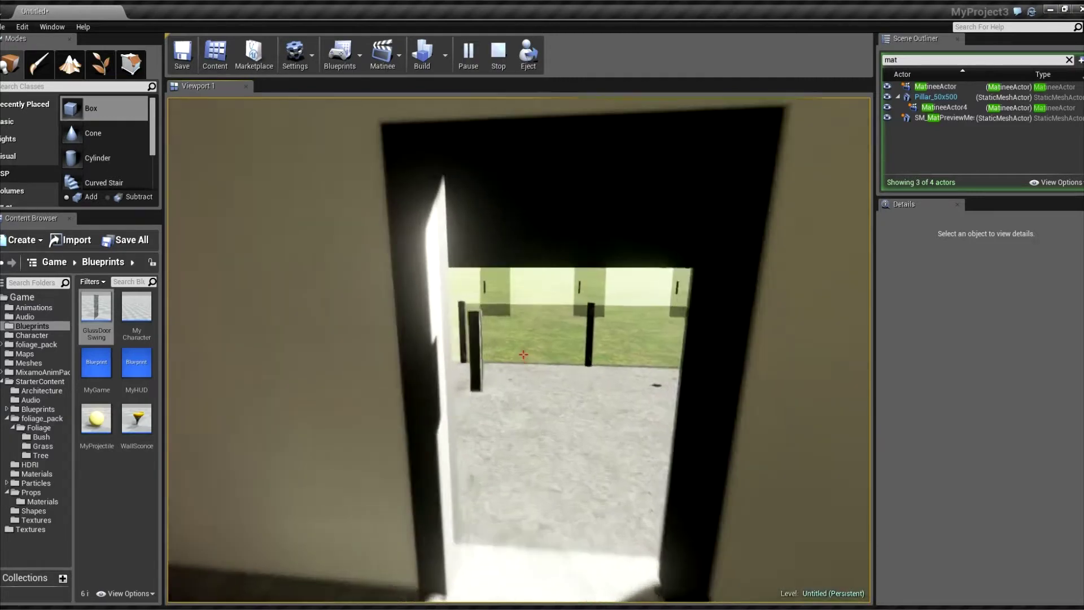
{"action": "key", "text": "w"}
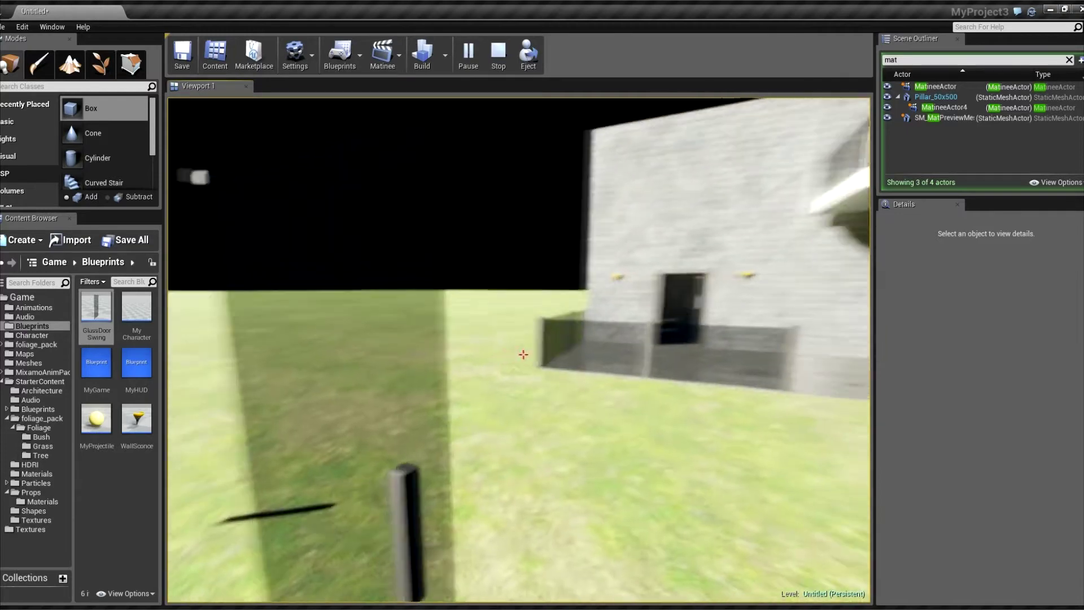
- Walk through the house doorway so the glass door swings open, then stop the session
{"action": "key", "text": "w"}
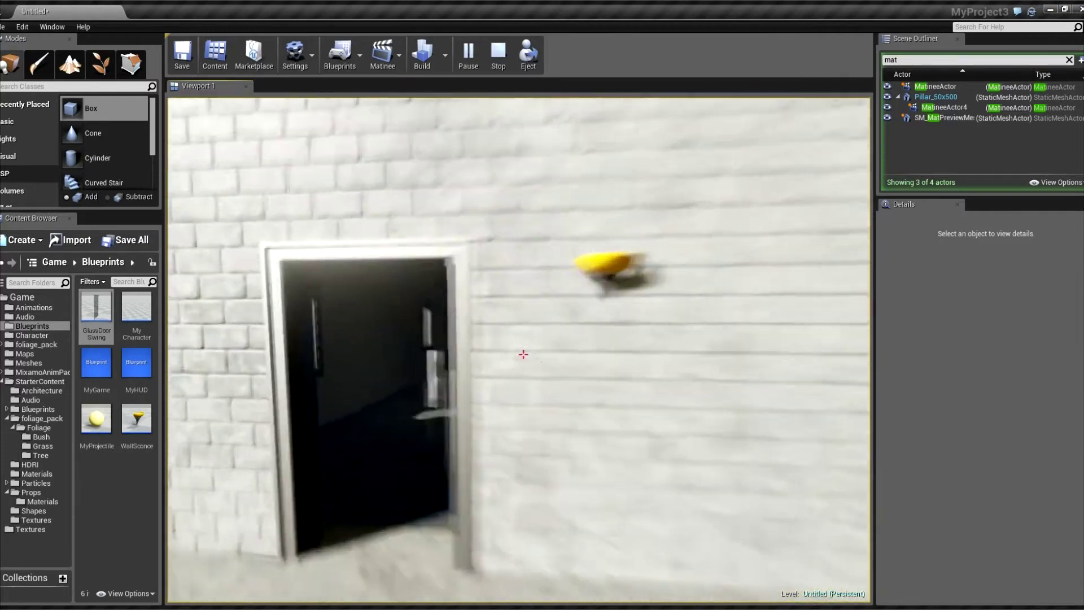
{"action": "key", "text": "a"}
{"action": "key", "text": "w"}
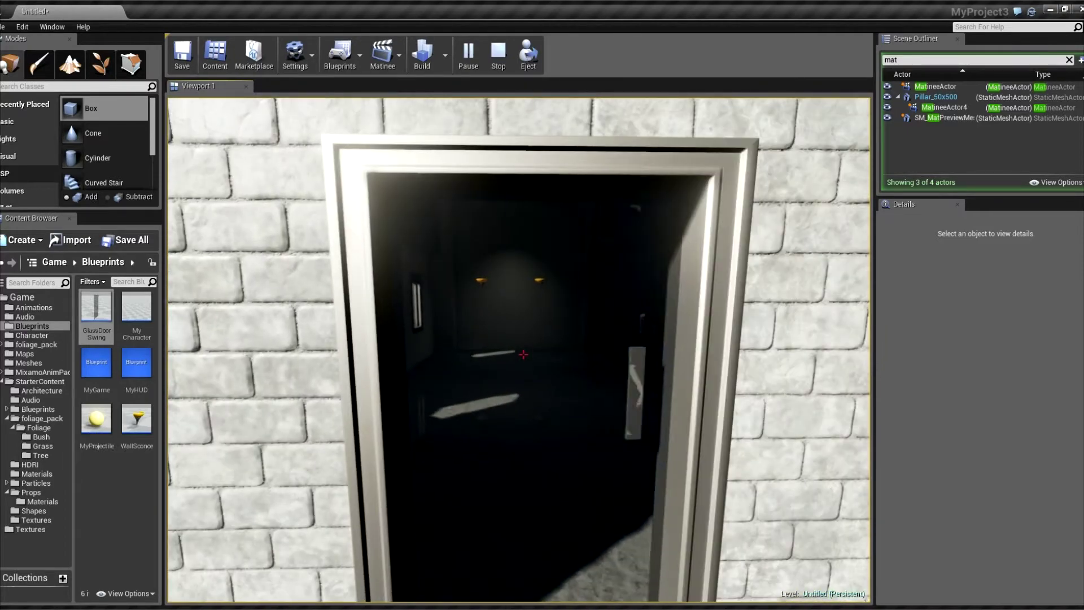
{"action": "key", "text": "w"}
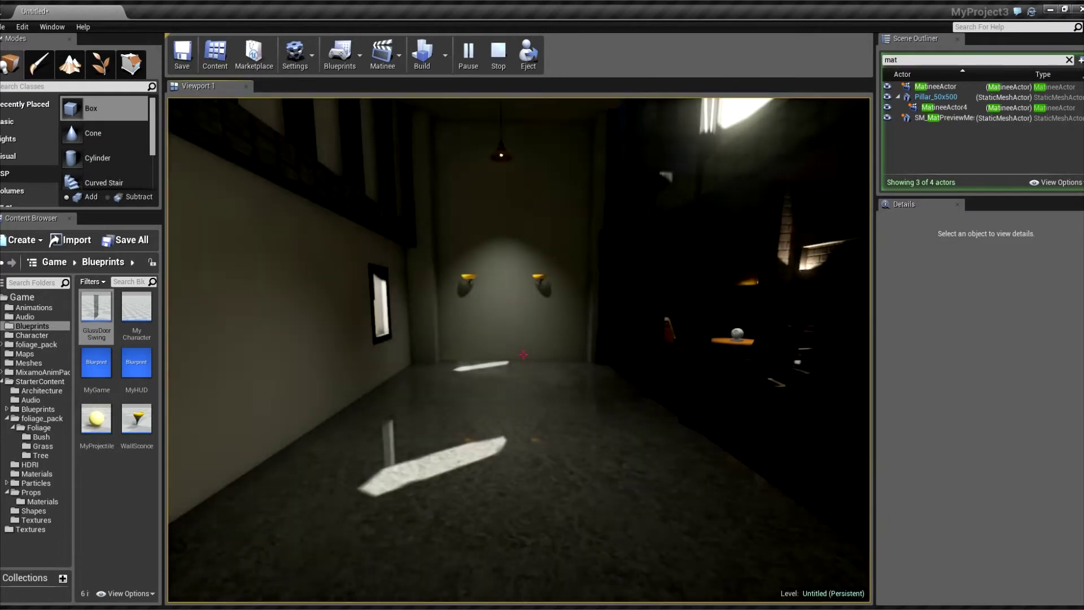
{"action": "mouse_move", "coordinate": [523, 354]}
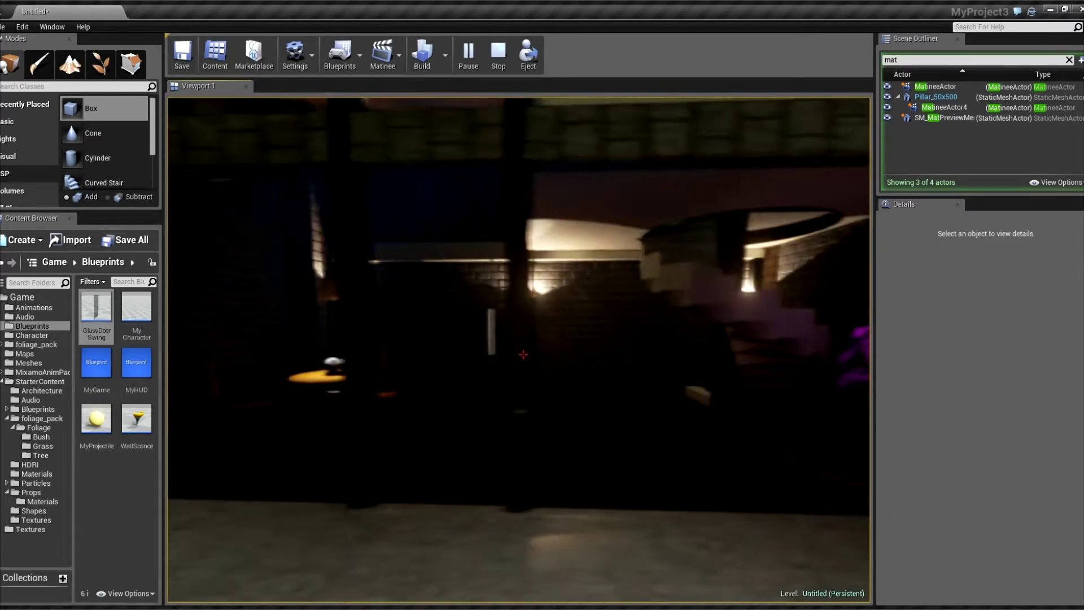
{"action": "key", "text": "w"}
{"action": "key", "text": "w"}
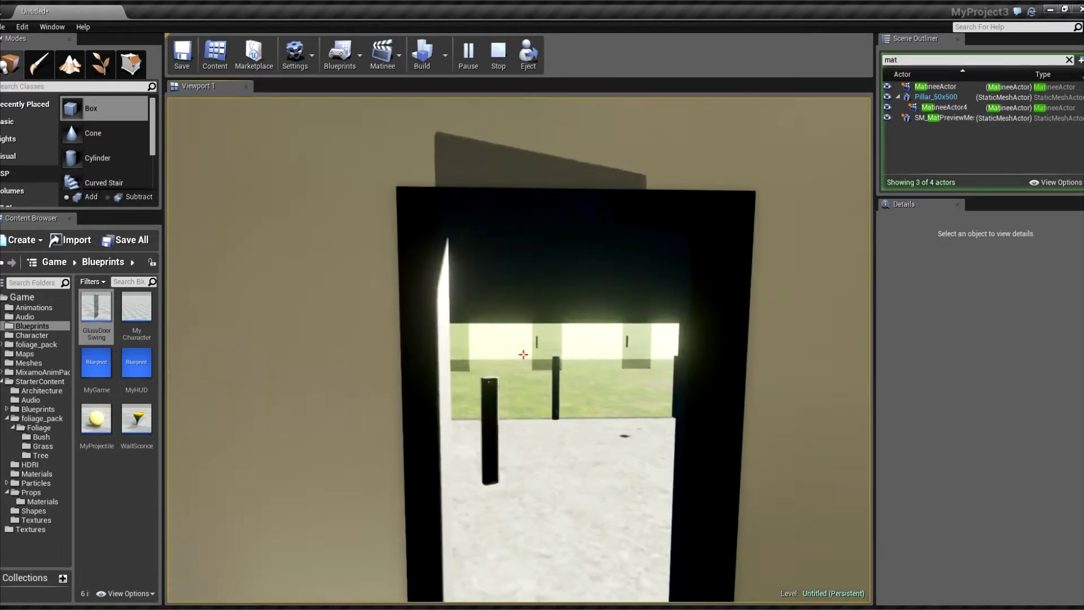
{"action": "key", "text": "w"}
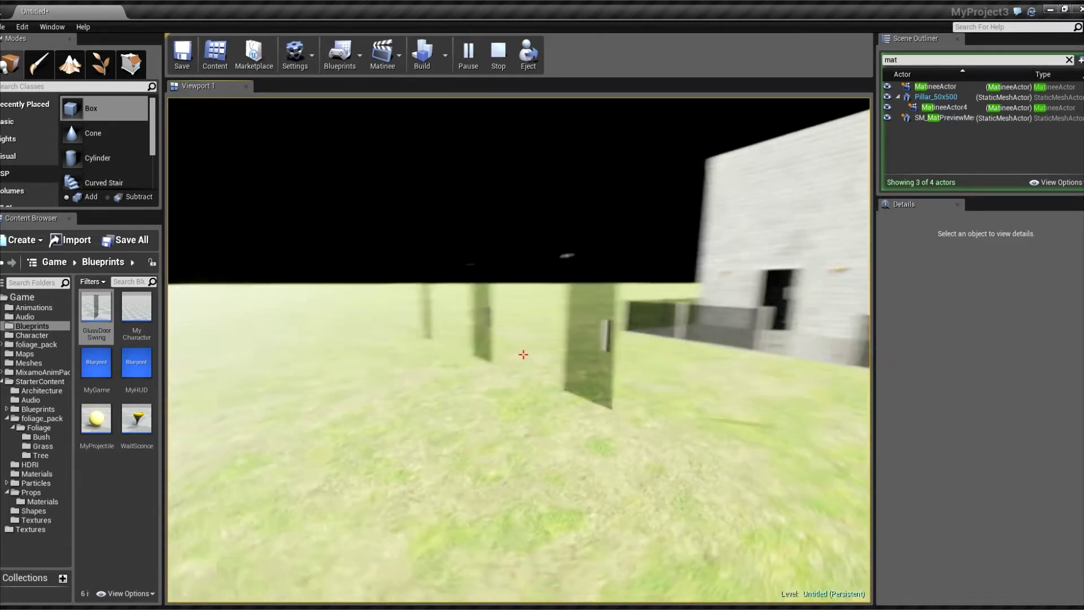
{"action": "key", "text": "w"}
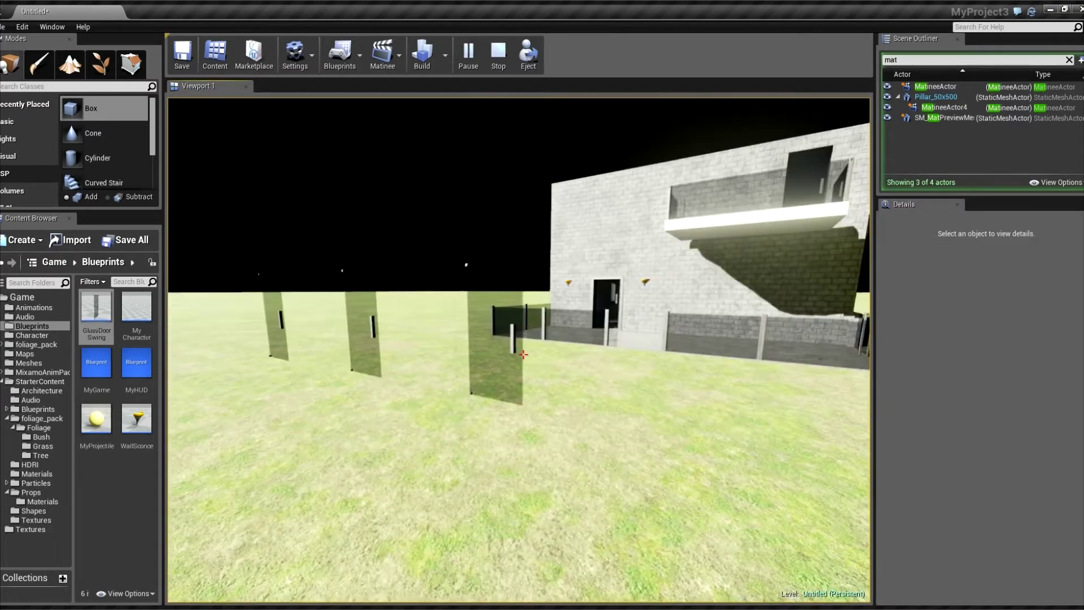
{"action": "key", "text": "w"}
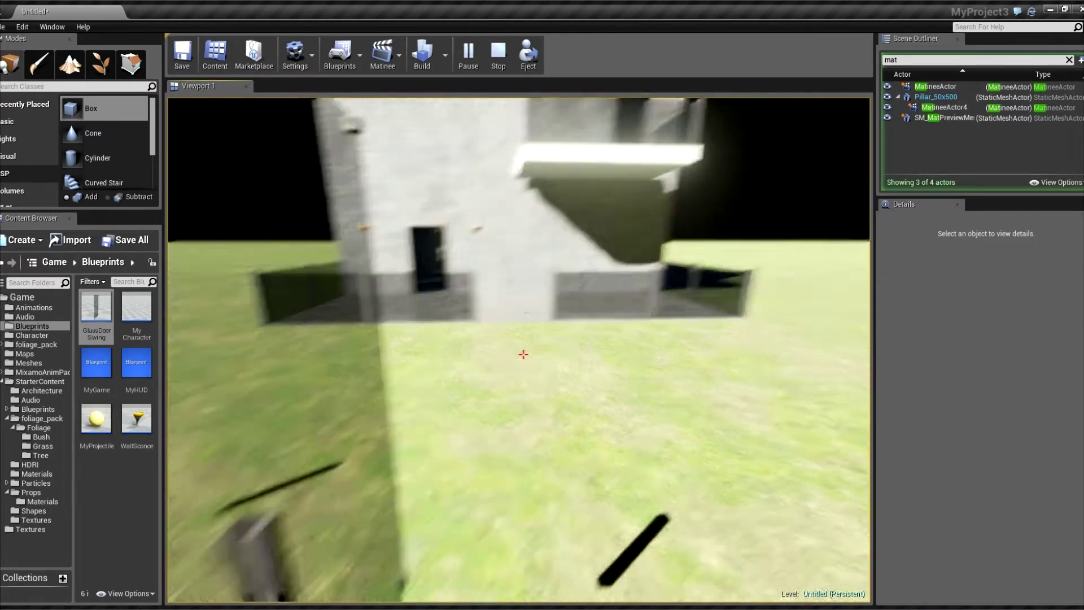
{"action": "key", "text": "Escape"}
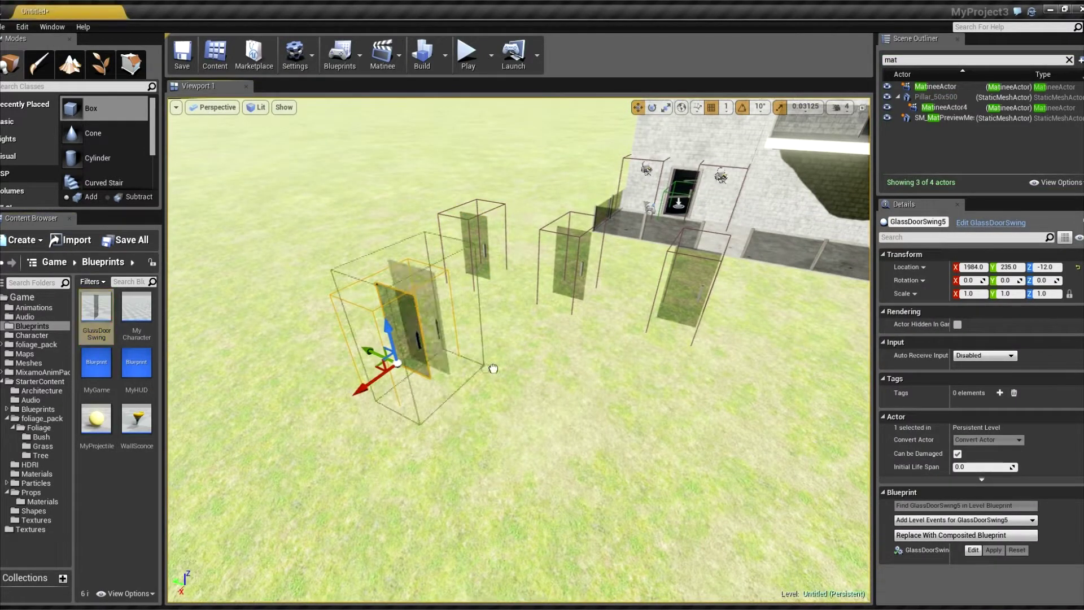
- Play the level, walk up among the glass doors on the grass, then stop the session
{"action": "left_click", "coordinate": [464, 69]}
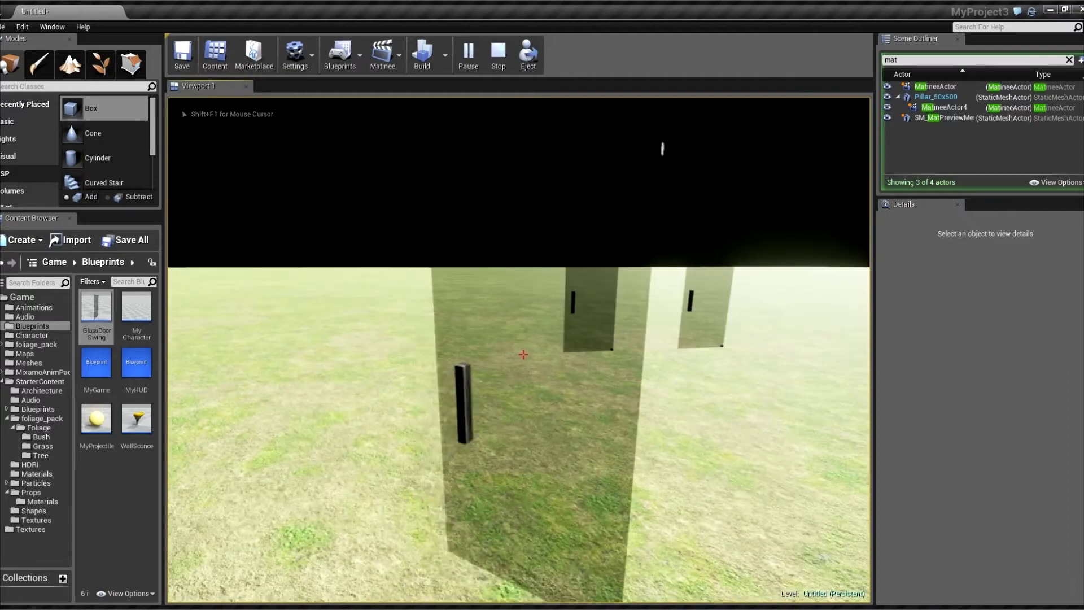
{"action": "key", "text": "w"}
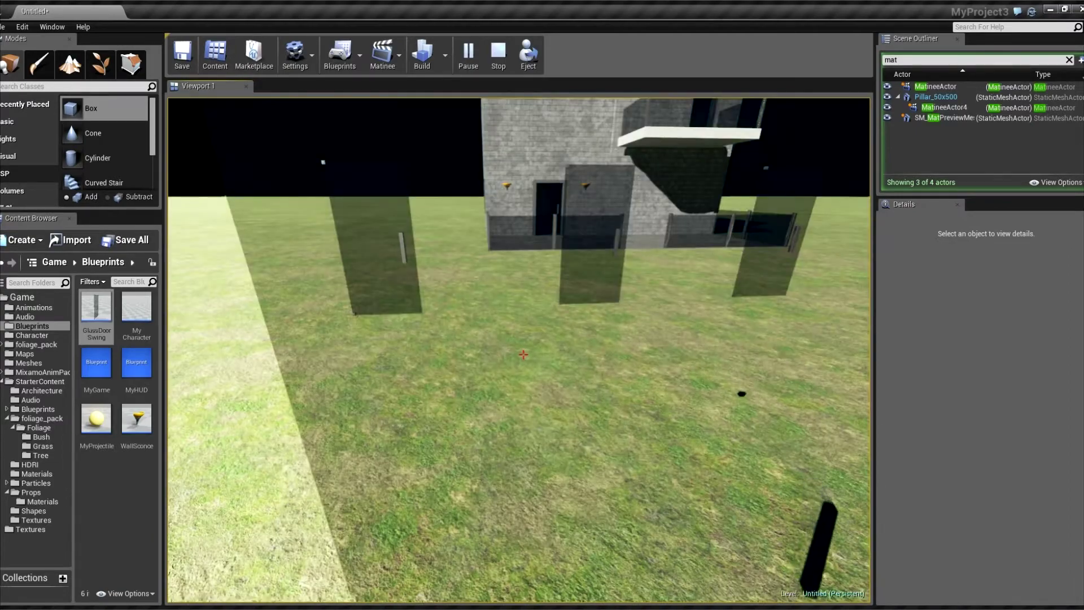
{"action": "key", "text": "w"}
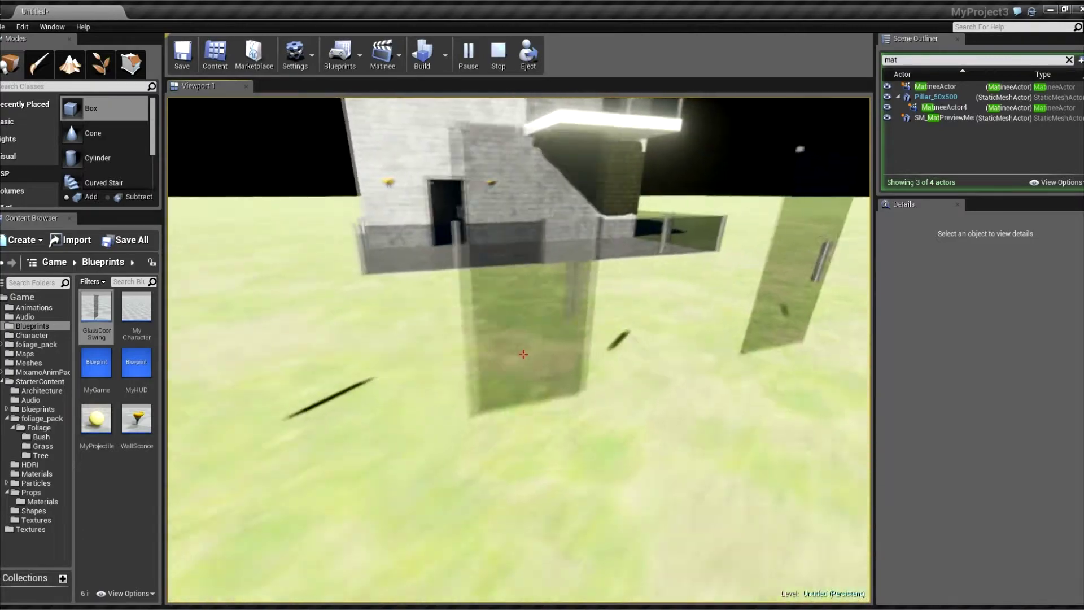
{"action": "key", "text": "w"}
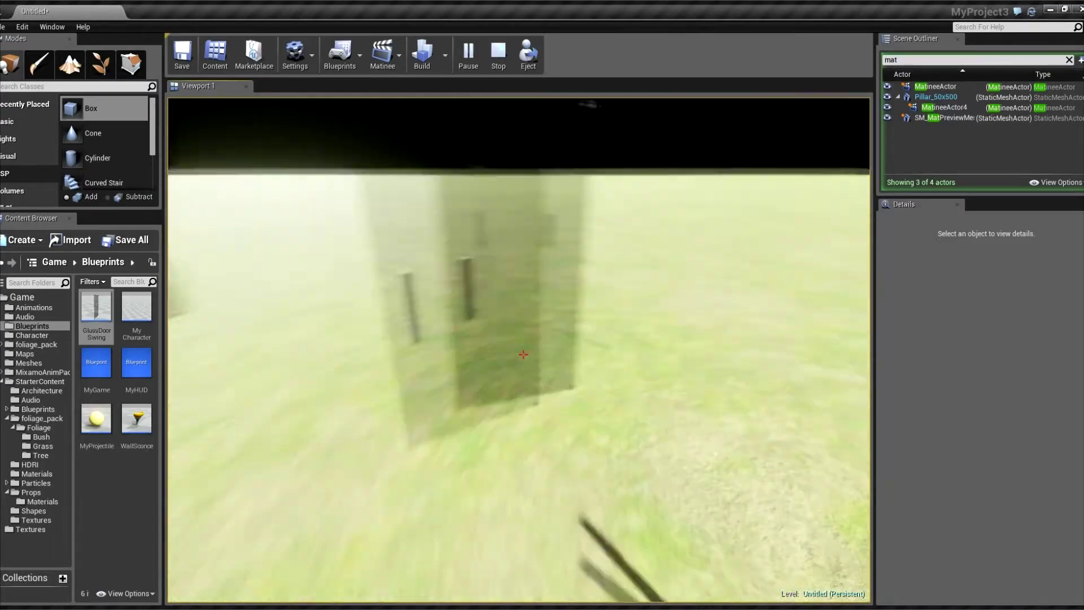
{"action": "key", "text": "w"}
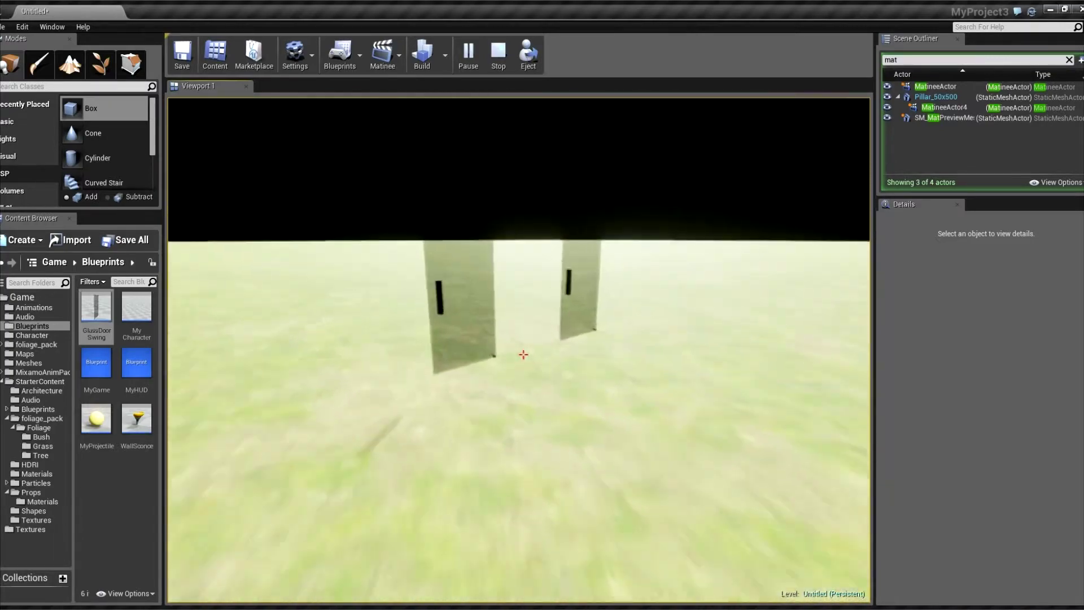
{"action": "key", "text": "Escape"}
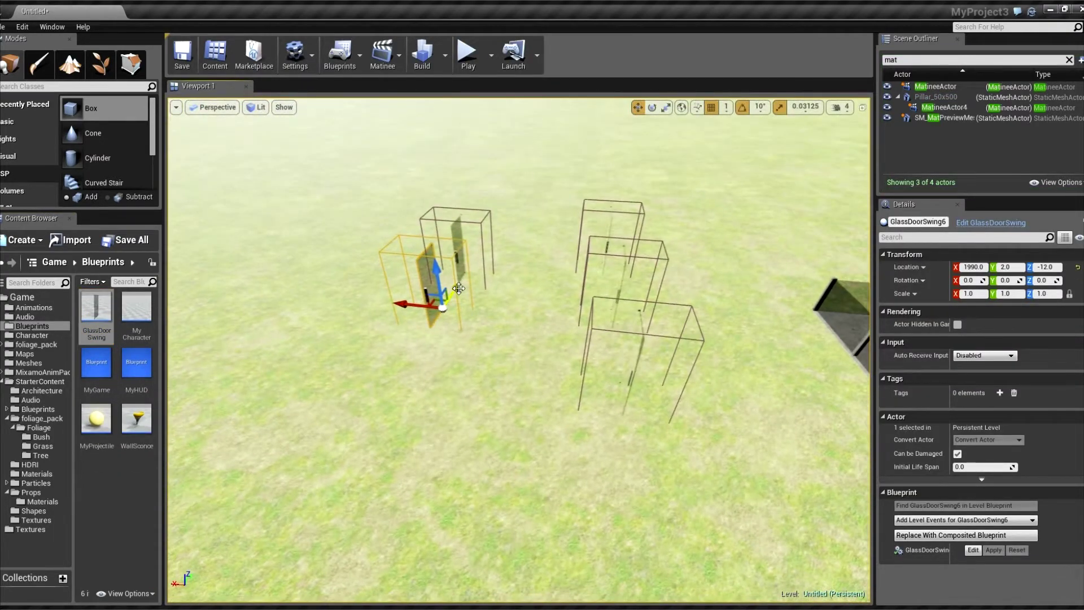
- Select and focus the view on GlassDoorSwing6, then GlassDoorSwing7
{"action": "left_click", "coordinate": [363, 362]}
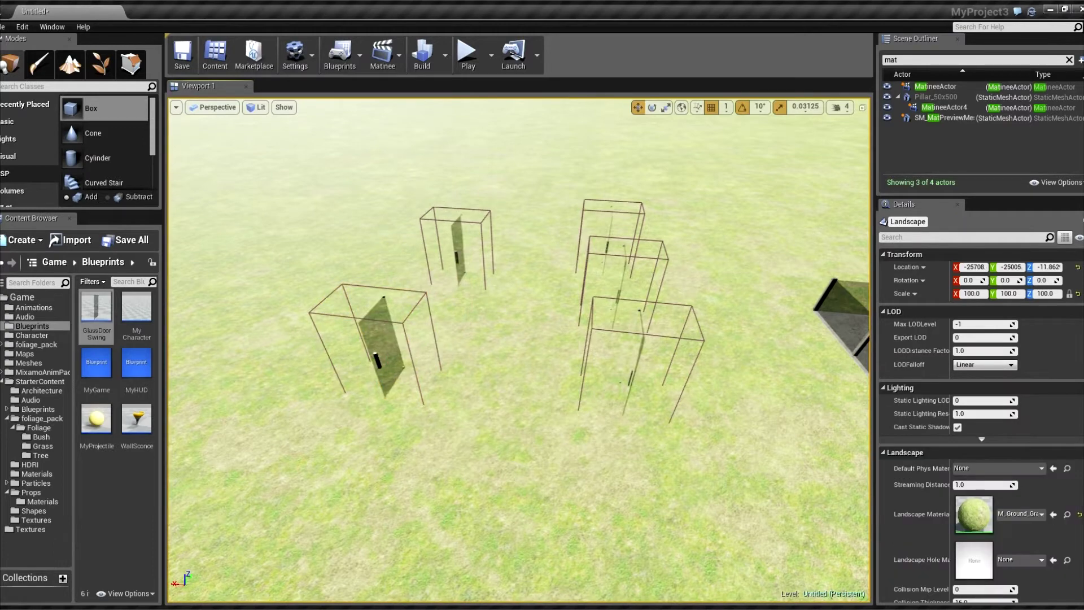
{"action": "left_click", "coordinate": [382, 357]}
{"action": "key", "text": "f"}
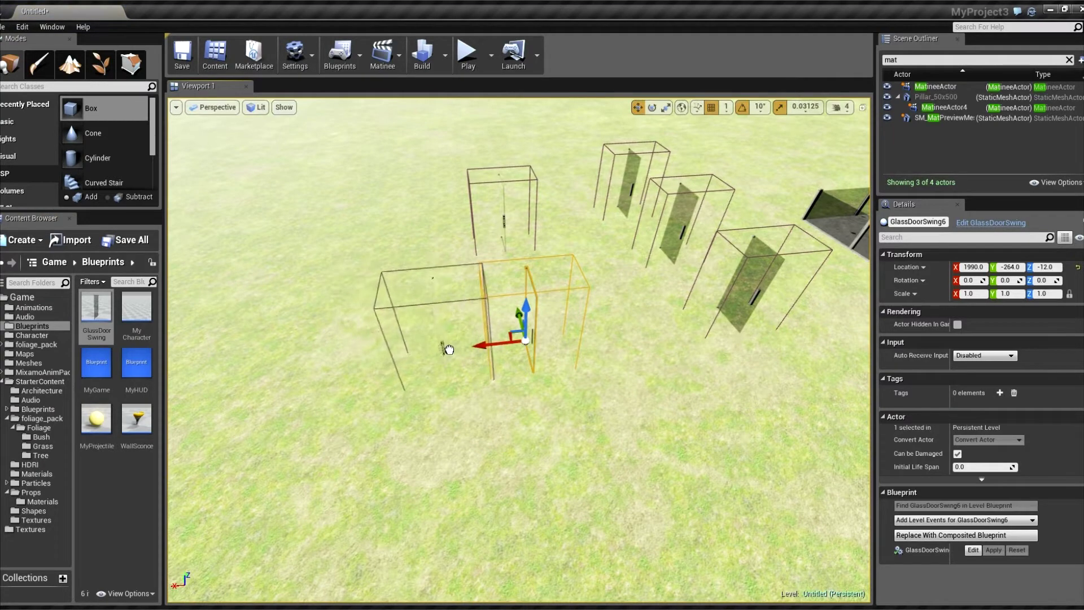
{"action": "left_click", "coordinate": [449, 349]}
{"action": "key", "text": "f"}
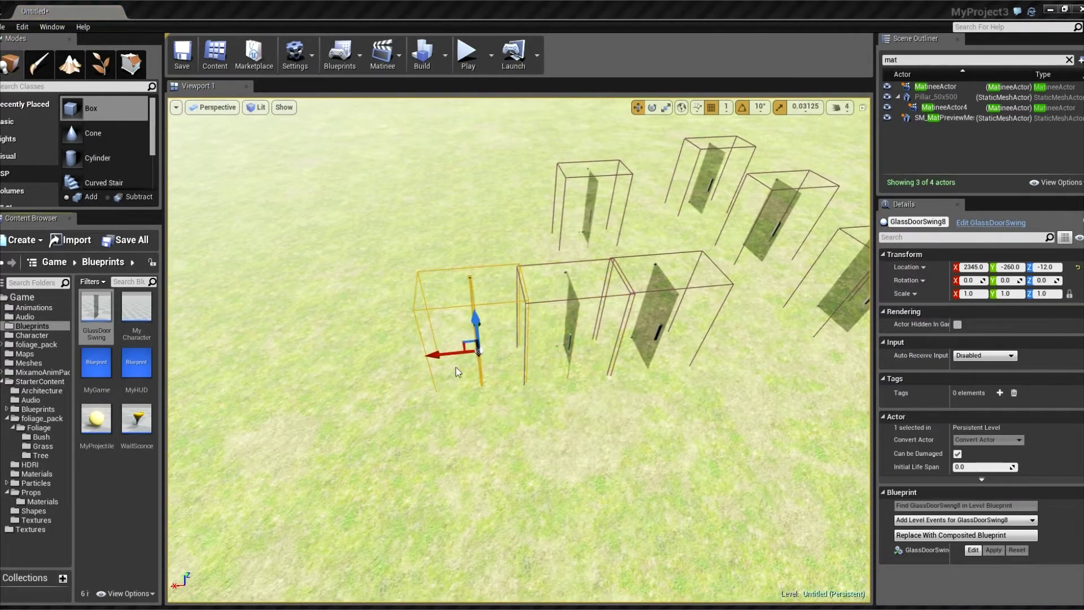
- Drag a new GlassDoorSwing door onto the row's end, view the row, and start playing
{"action": "left_click", "coordinate": [112, 308]}
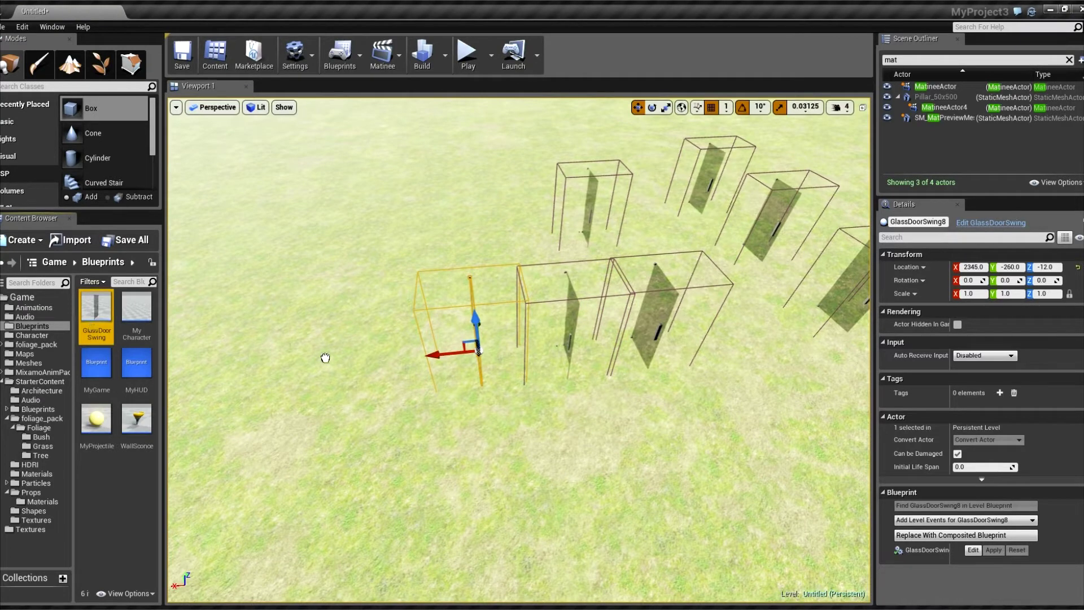
{"action": "left_click_drag", "start_coordinate": [398, 357], "coordinate": [390, 357]}
{"action": "key", "text": "f"}
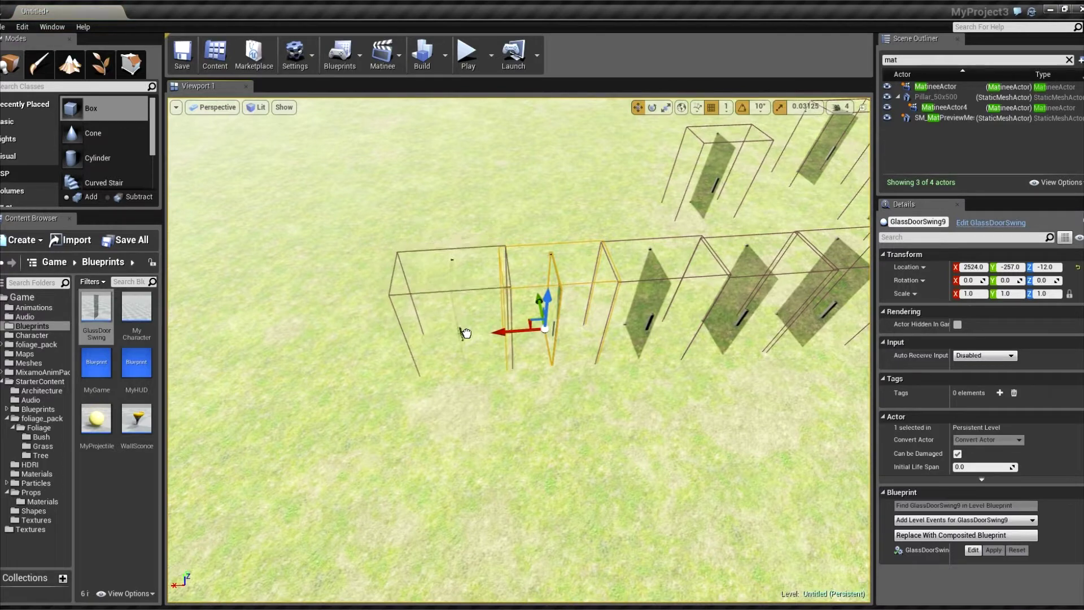
{"action": "mouse_move", "coordinate": [510, 134]}
{"action": "right_mouse_down"}
{"action": "mouse_move", "coordinate": [510, 163]}
{"action": "mouse_move", "coordinate": [510, 119]}
{"action": "mouse_move", "coordinate": [510, 134]}
{"action": "right_mouse_up"}
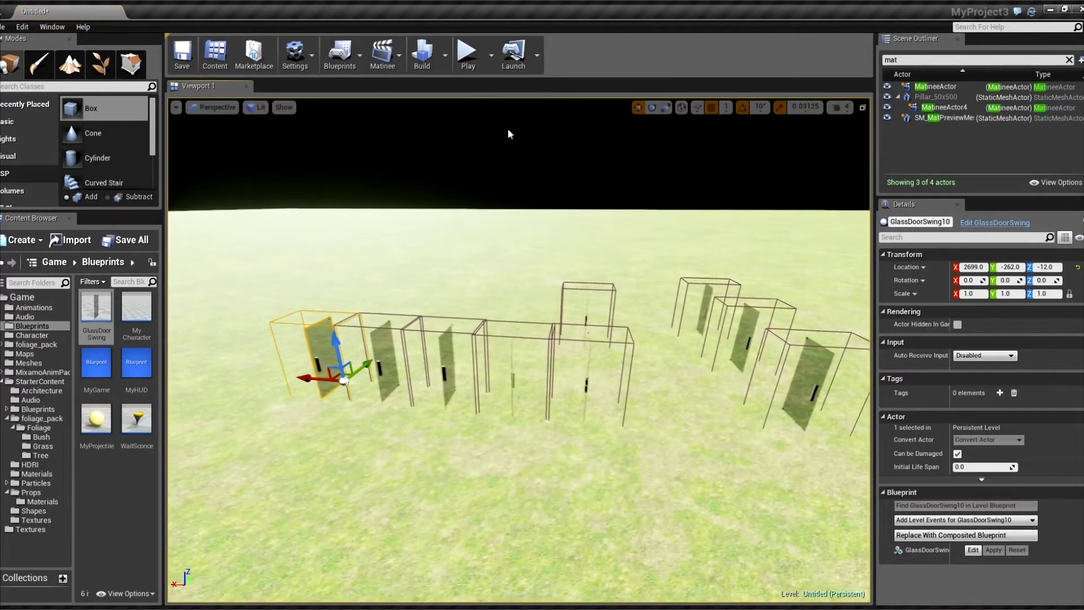
{"action": "key", "text": "alt+p"}
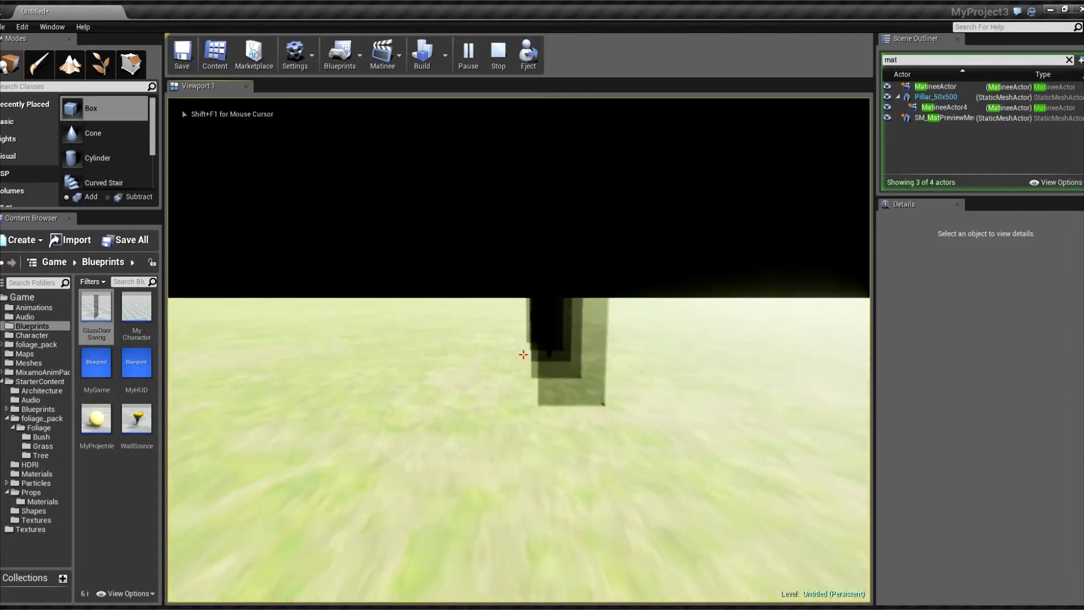
- Walk the player around the pillars and across the field, then end the play test
{"action": "key", "text": "w"}
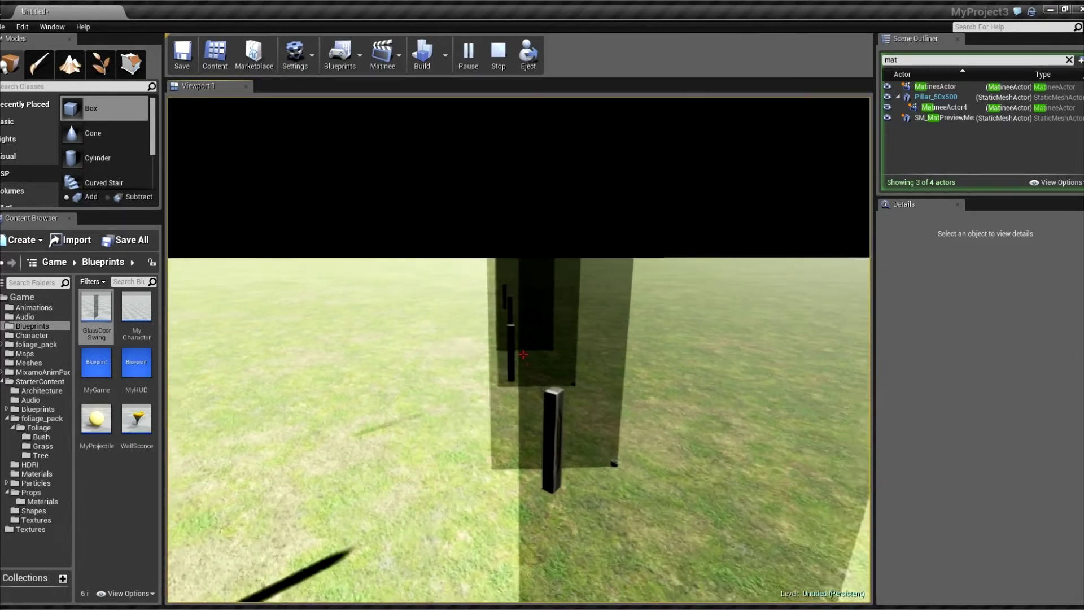
{"action": "key", "text": "w"}
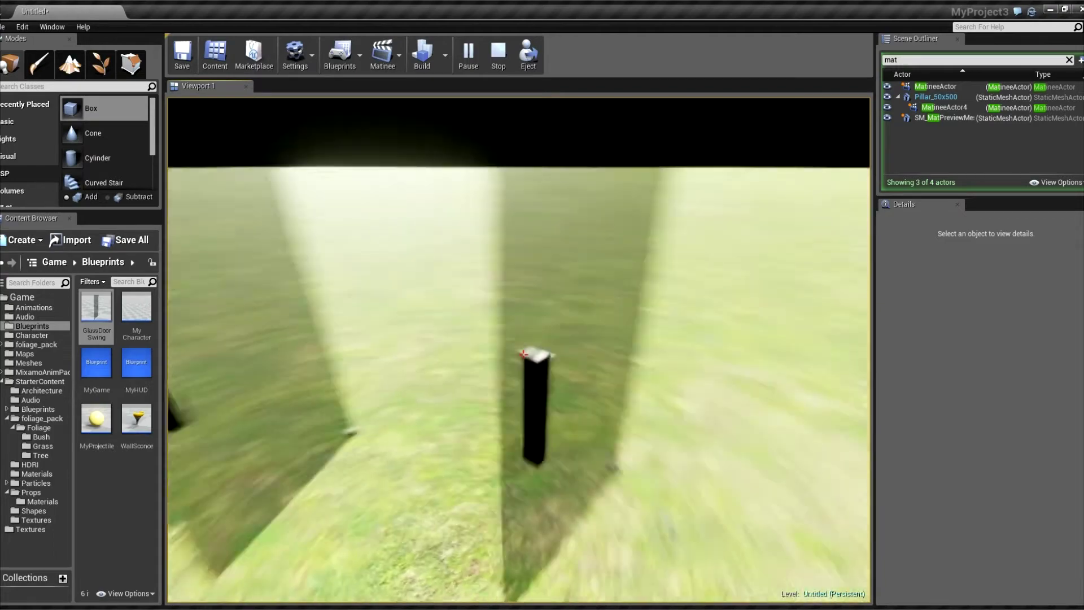
{"action": "key", "text": "w"}
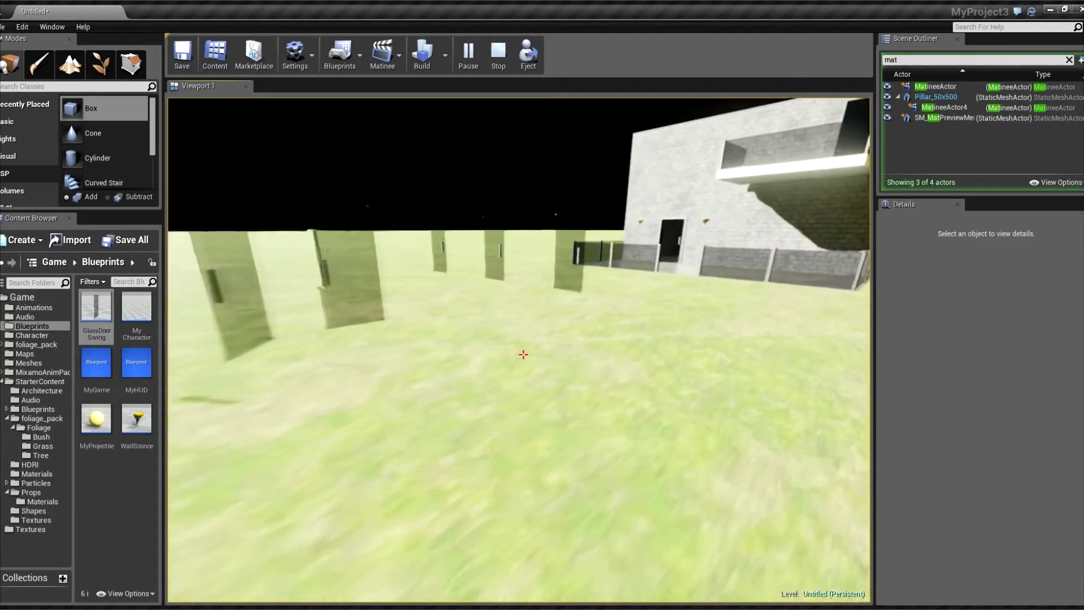
{"action": "key", "text": "Escape"}
- Fly the editor view to the house doorway and start a play test there
{"action": "right_click_drag", "start_coordinate": [600, 275], "coordinate": [488, 333]}
{"action": "left_click", "coordinate": [414, 322]}
{"action": "key", "text": "w"}
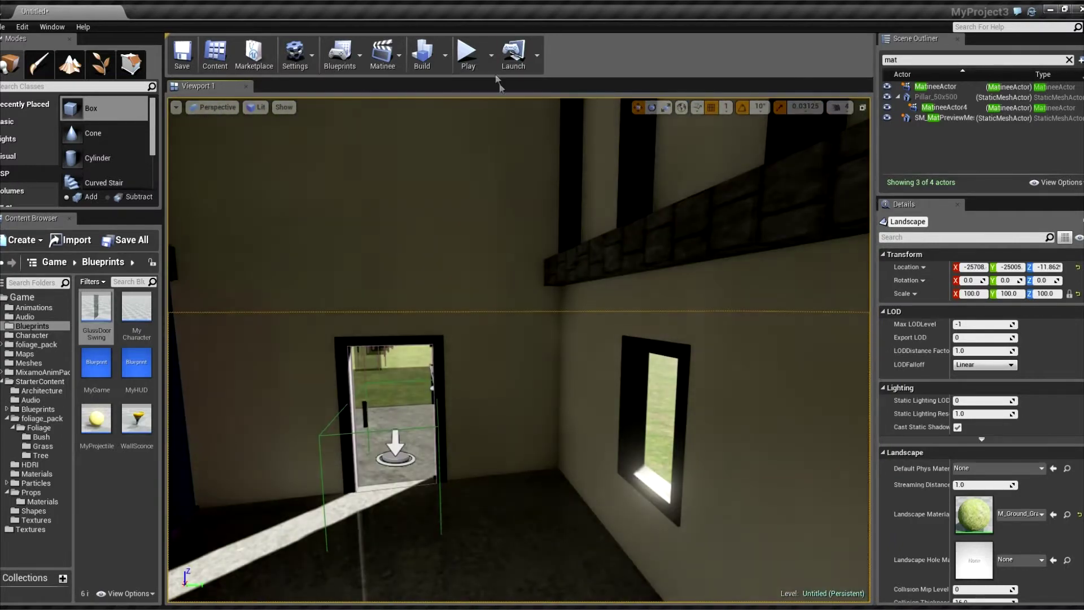
{"action": "left_click", "coordinate": [465, 51]}
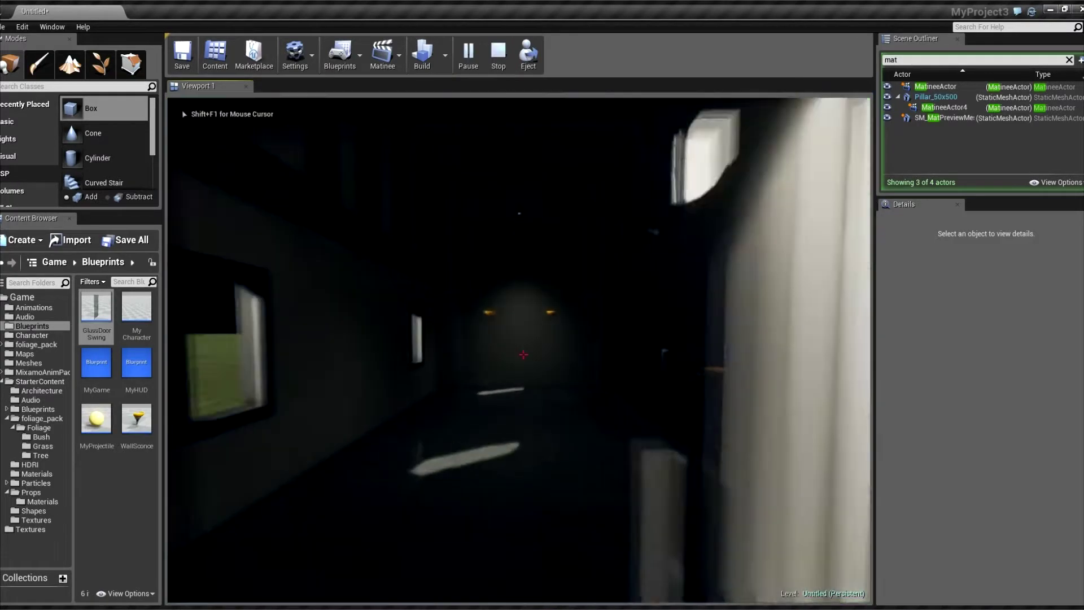
- Walk through the house rooms, from the window room past the sconce room to the lamp-lit brick wall
{"action": "key", "text": "w"}
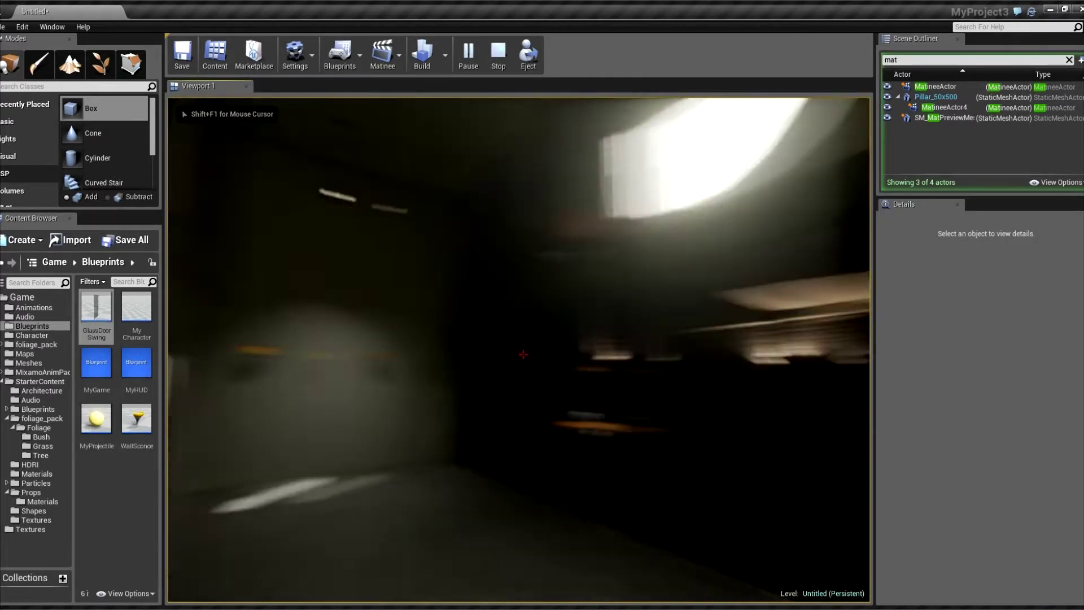
{"action": "key", "text": "w"}
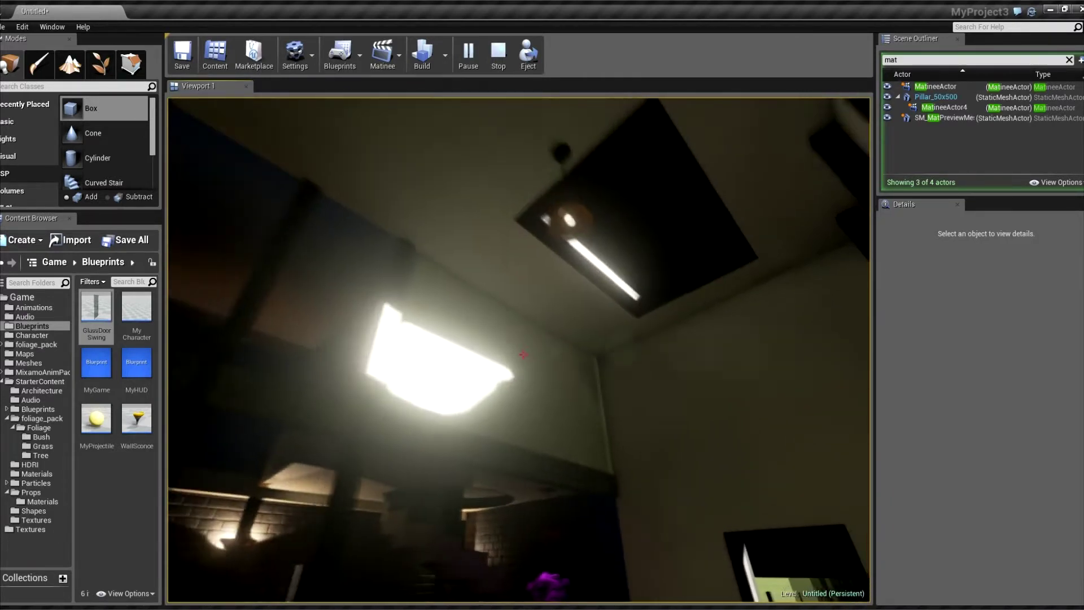
{"action": "key", "text": "w"}
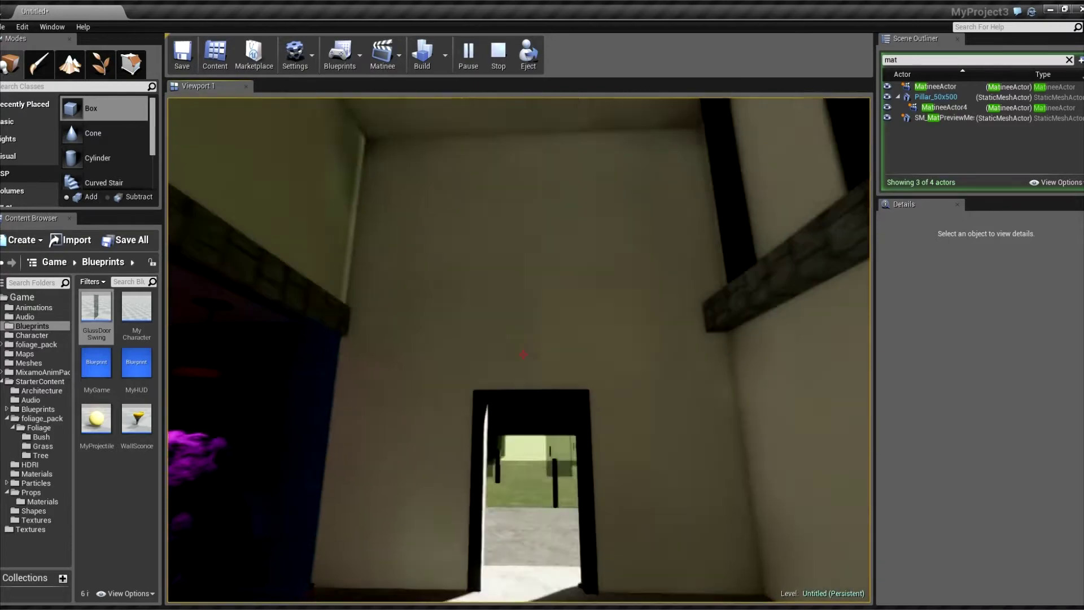
{"action": "key", "text": "w"}
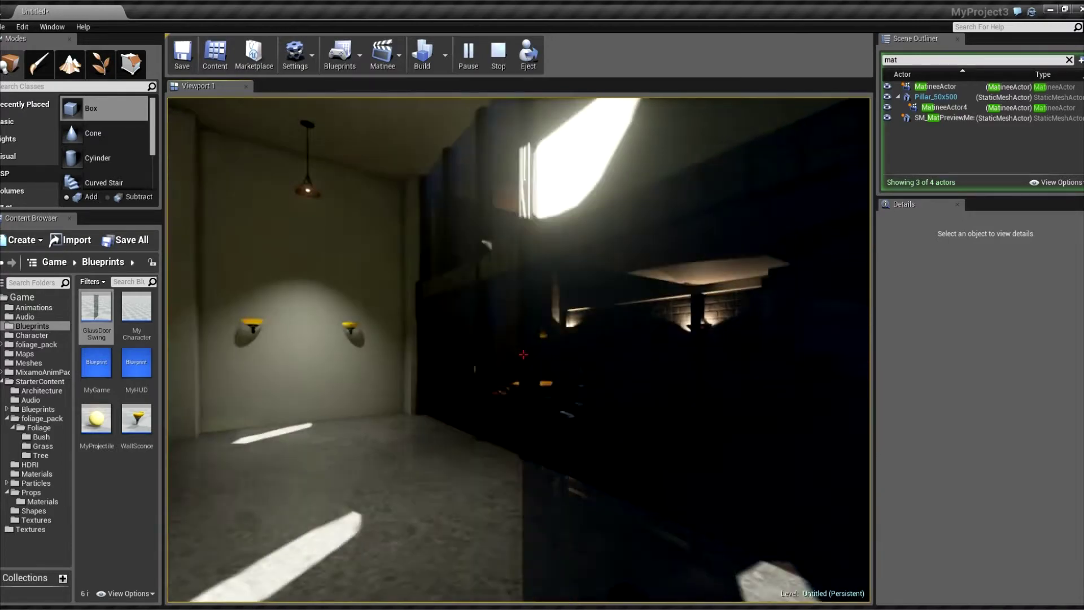
{"action": "key", "text": "w"}
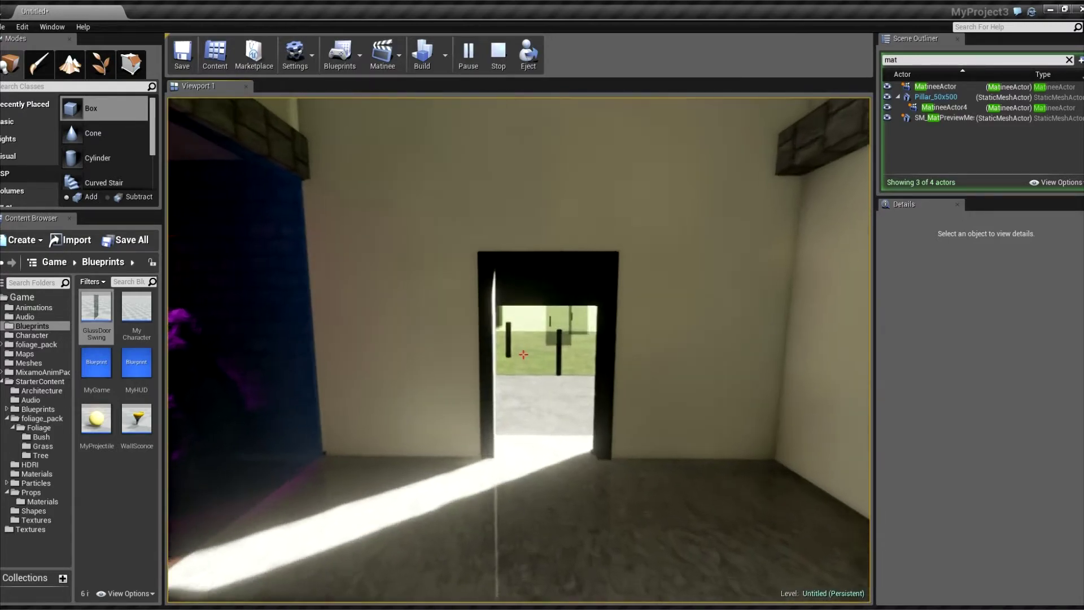
{"action": "key", "text": "w"}
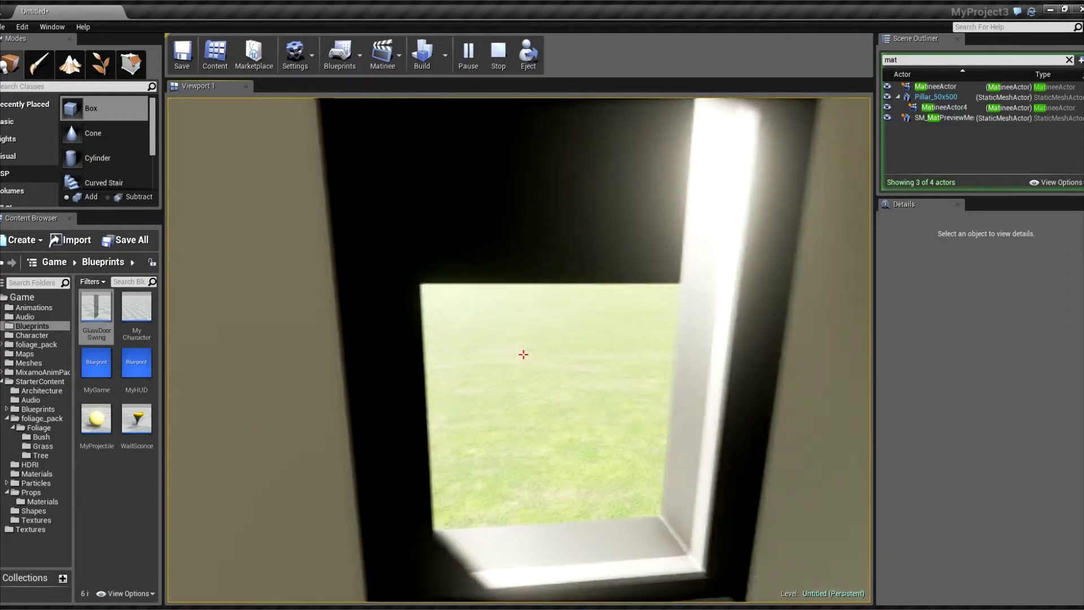
{"action": "key", "text": "w"}
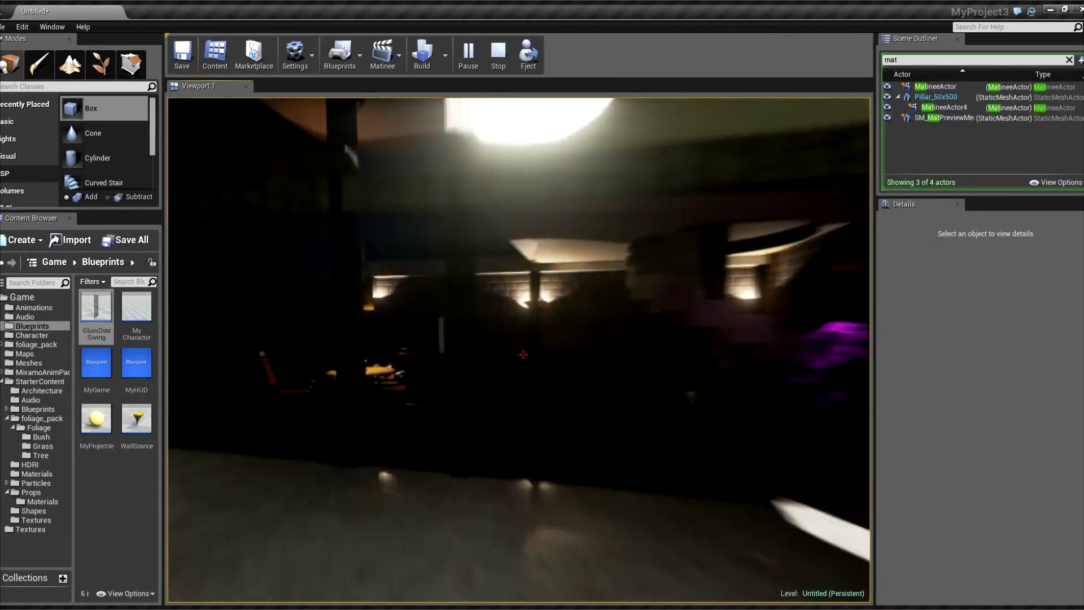
{"action": "key", "text": "w"}
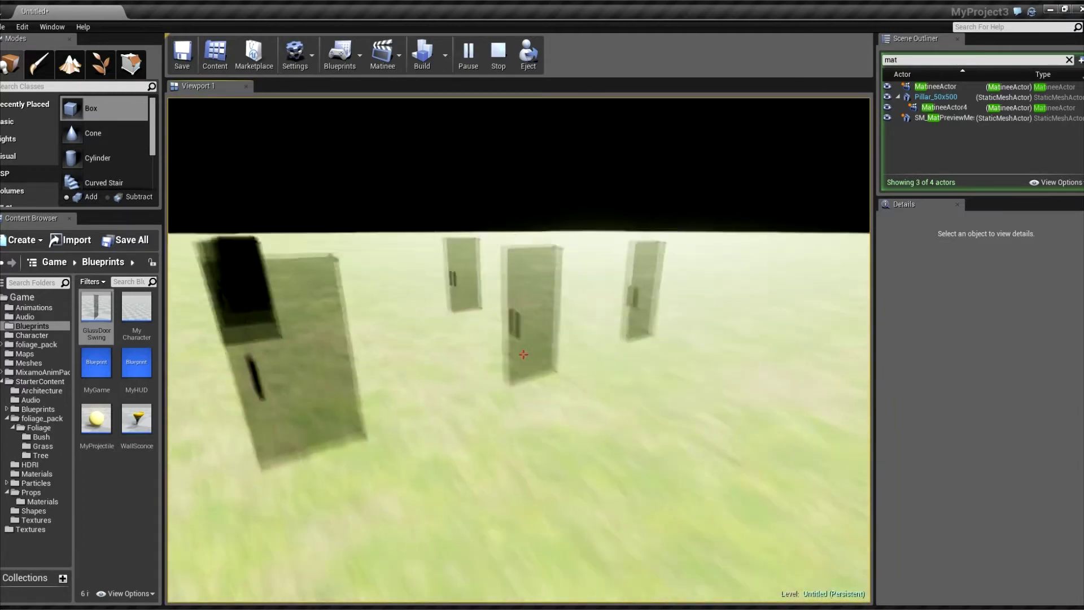
- Stop the play test and delete the two leftmost glass doors in the row
{"action": "key", "text": "Escape"}
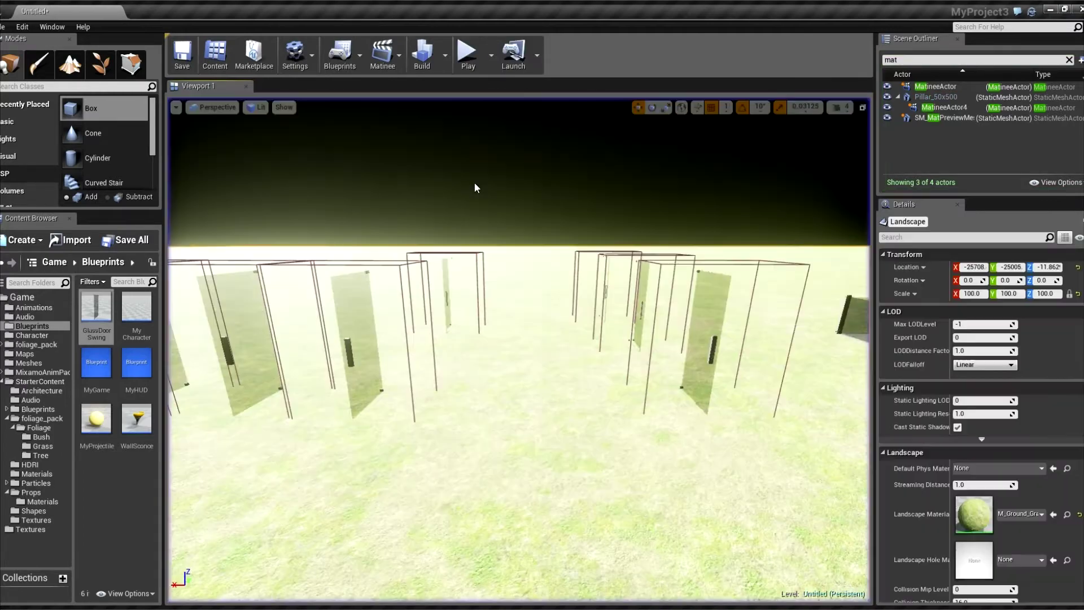
{"action": "left_click", "coordinate": [399, 275]}
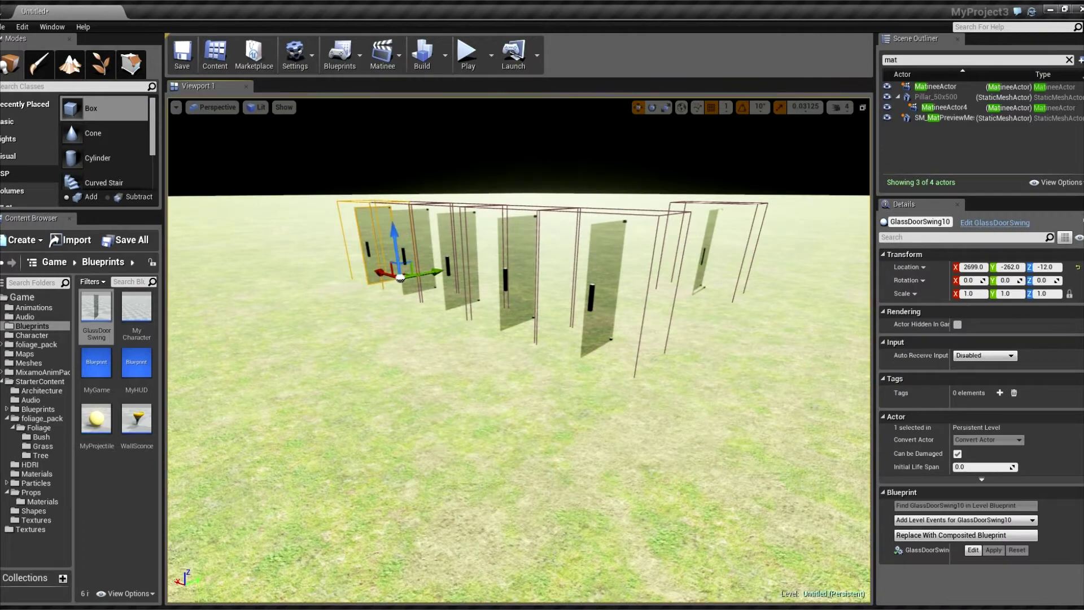
{"action": "key", "text": "Delete"}
{"action": "left_click", "coordinate": [421, 254]}
{"action": "key", "text": "Delete"}
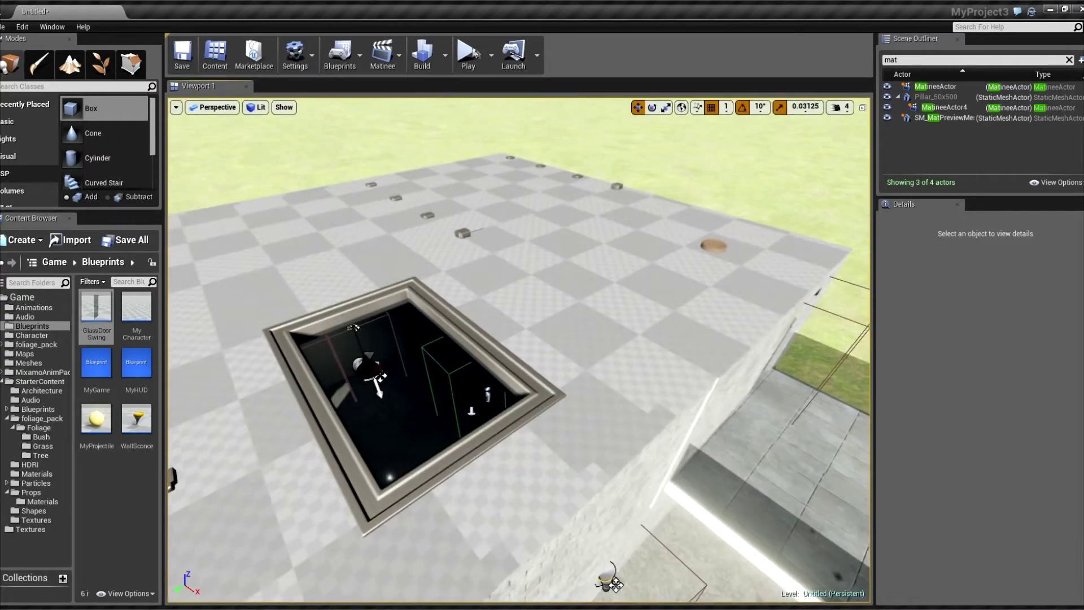
- Start a play test, pass through the dark room and climb the spiral stairs to the upper room
{"action": "left_click", "coordinate": [472, 54]}
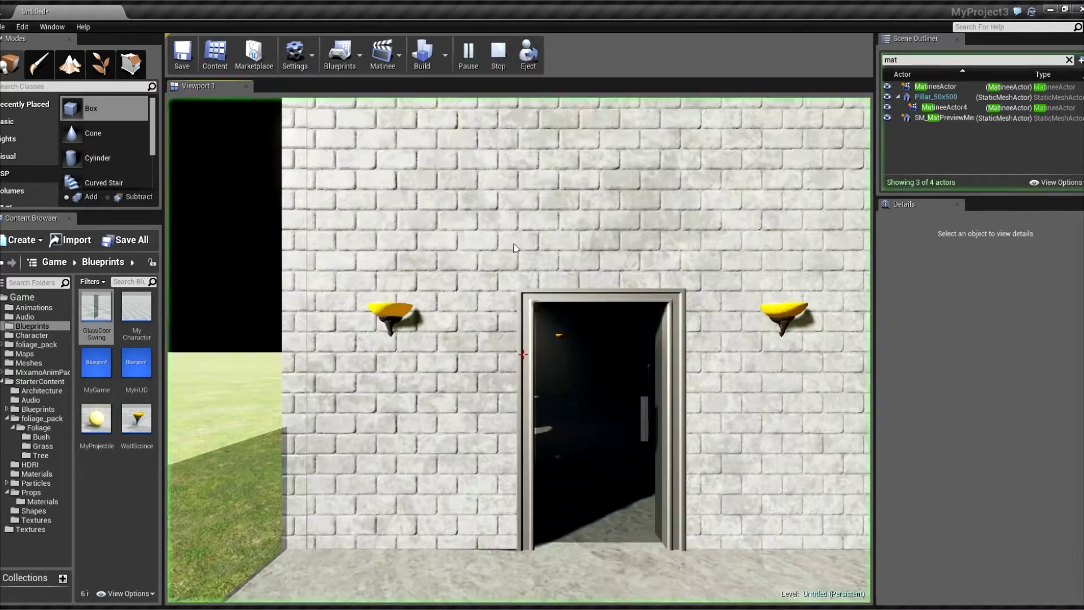
{"action": "key", "text": "w"}
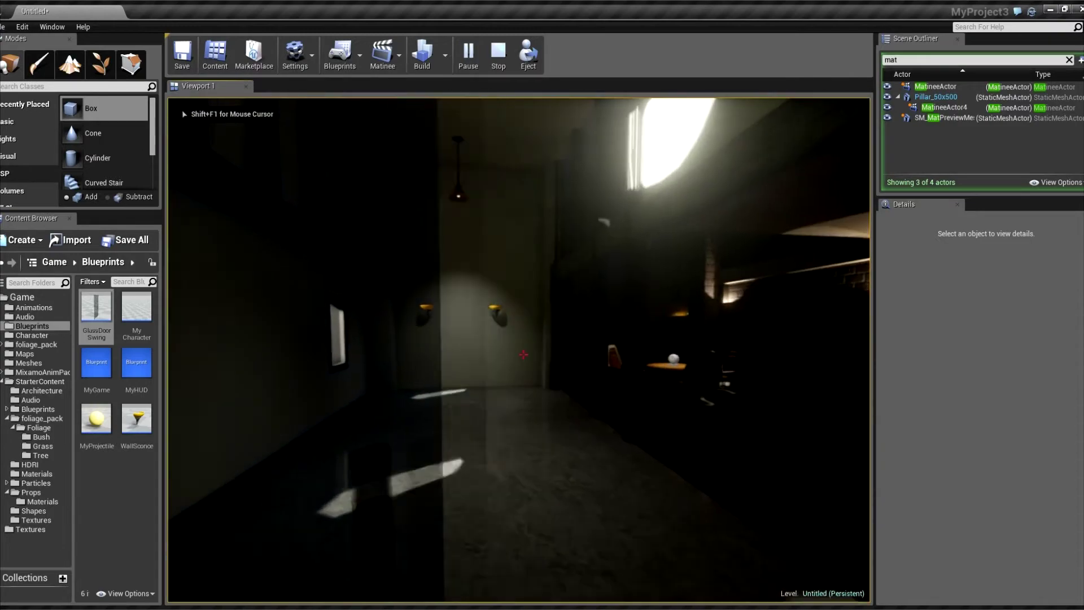
{"action": "key", "text": "w"}
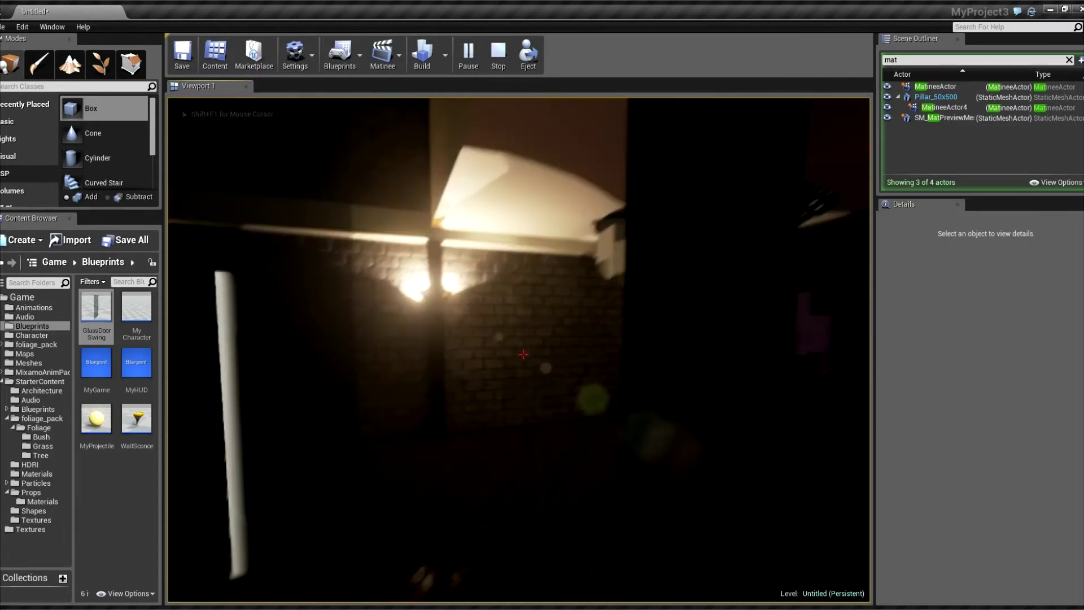
{"action": "key", "text": "w"}
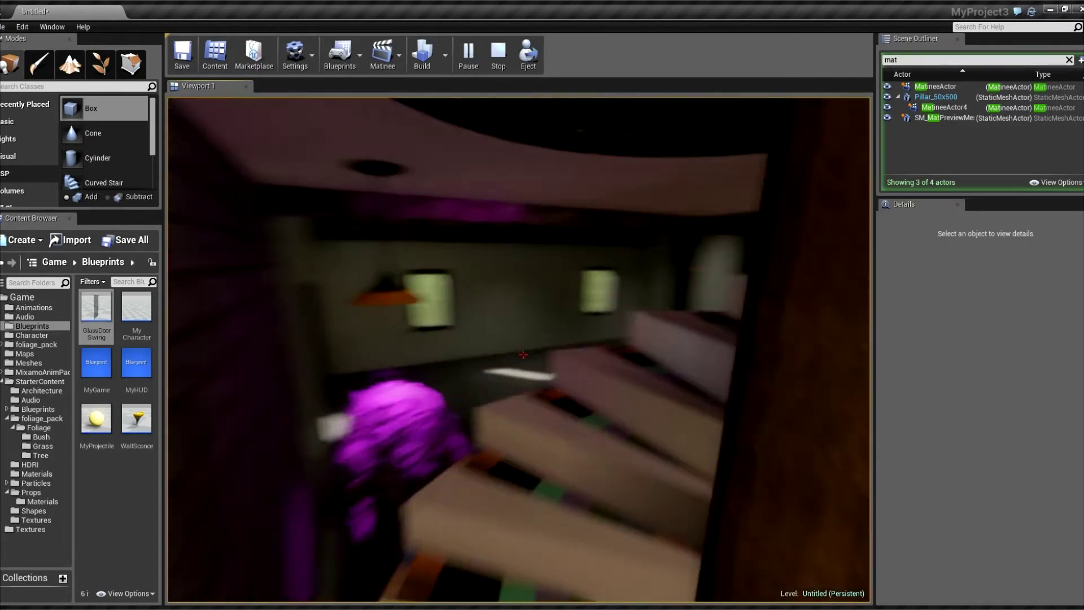
{"action": "key", "text": "w"}
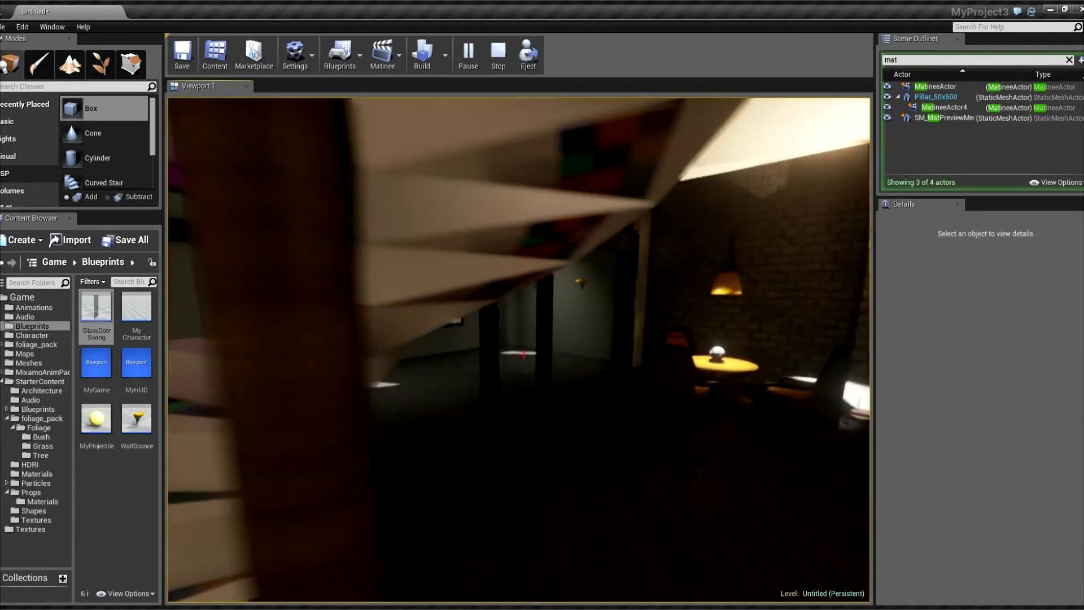
{"action": "key", "text": "w"}
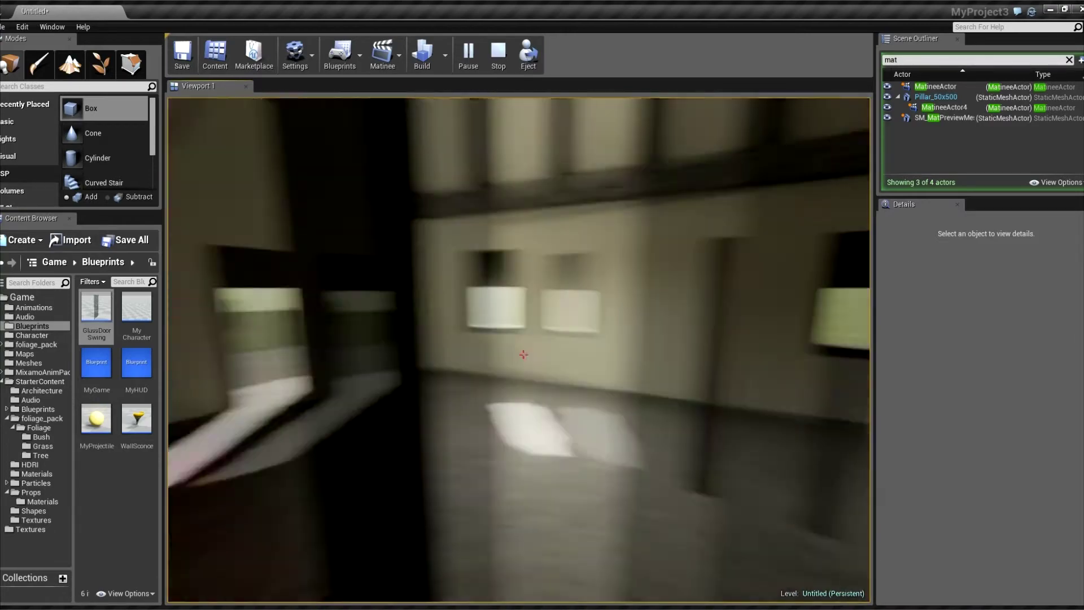
{"action": "key", "text": "w"}
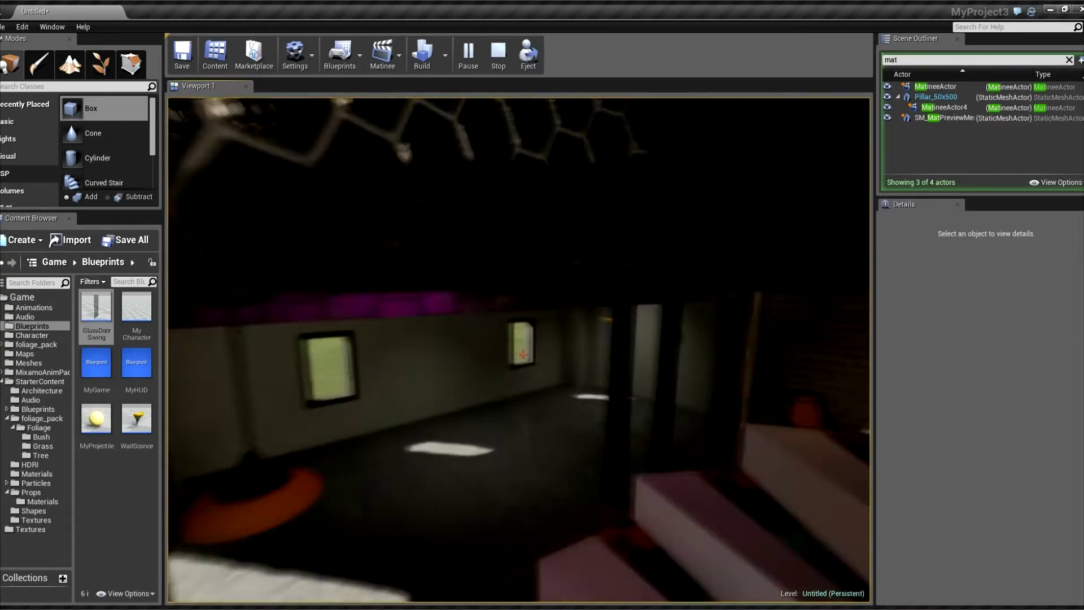
- Walk through the lit and pillared rooms and out the swinging glass door onto the grass
{"action": "key", "text": "w"}
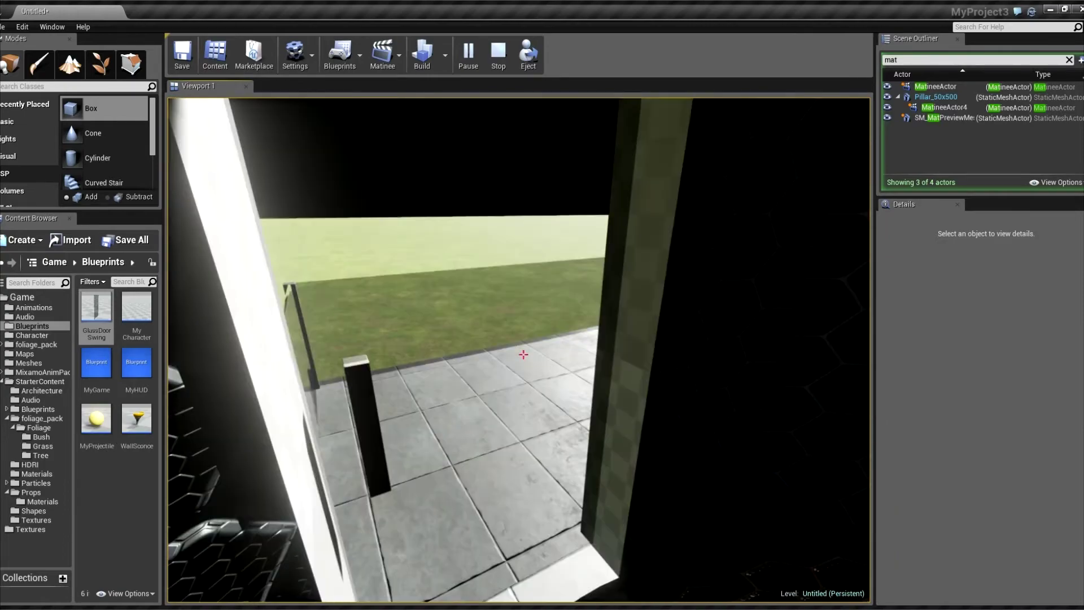
{"action": "key", "text": "w"}
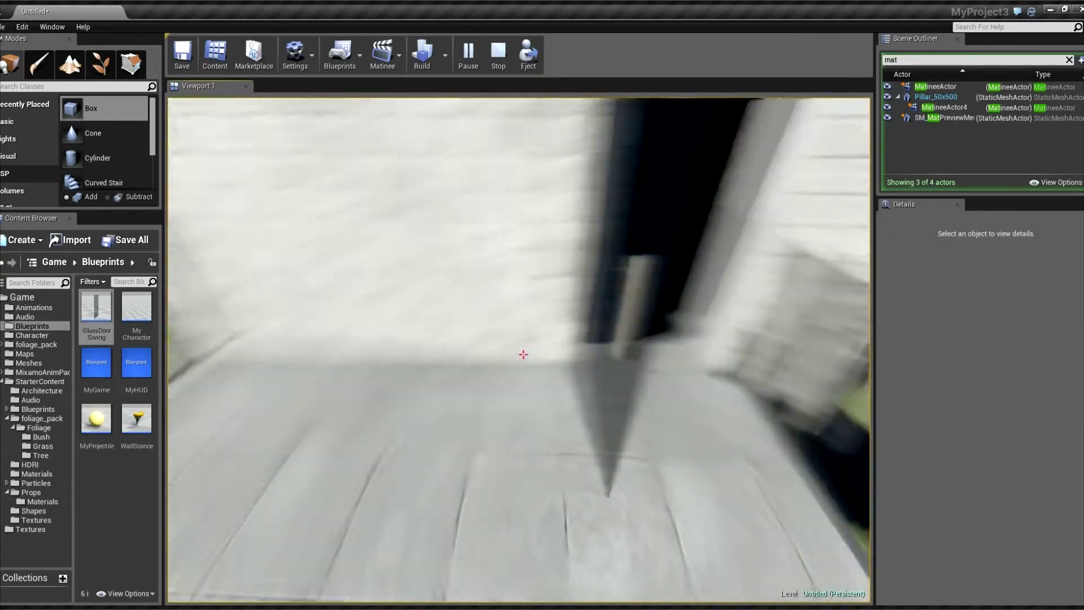
{"action": "key", "text": "w"}
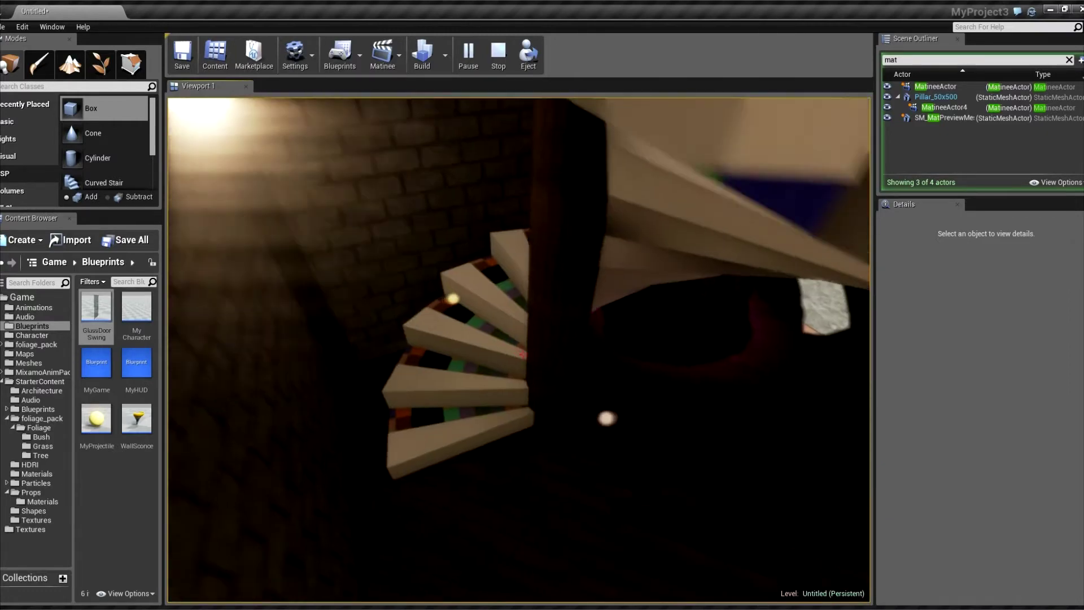
{"action": "key", "text": "w"}
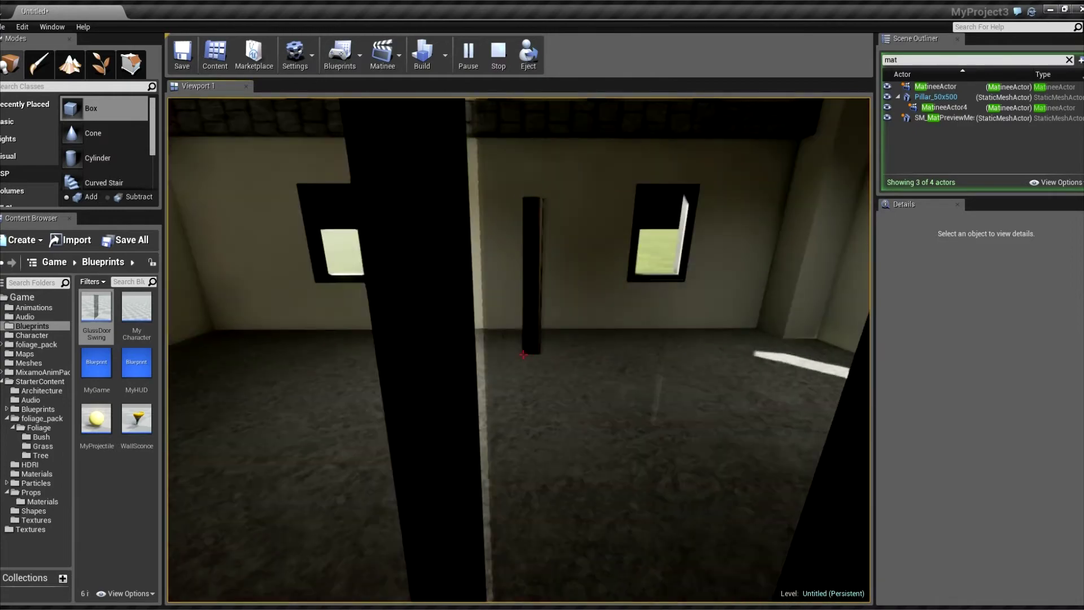
{"action": "key", "text": "w"}
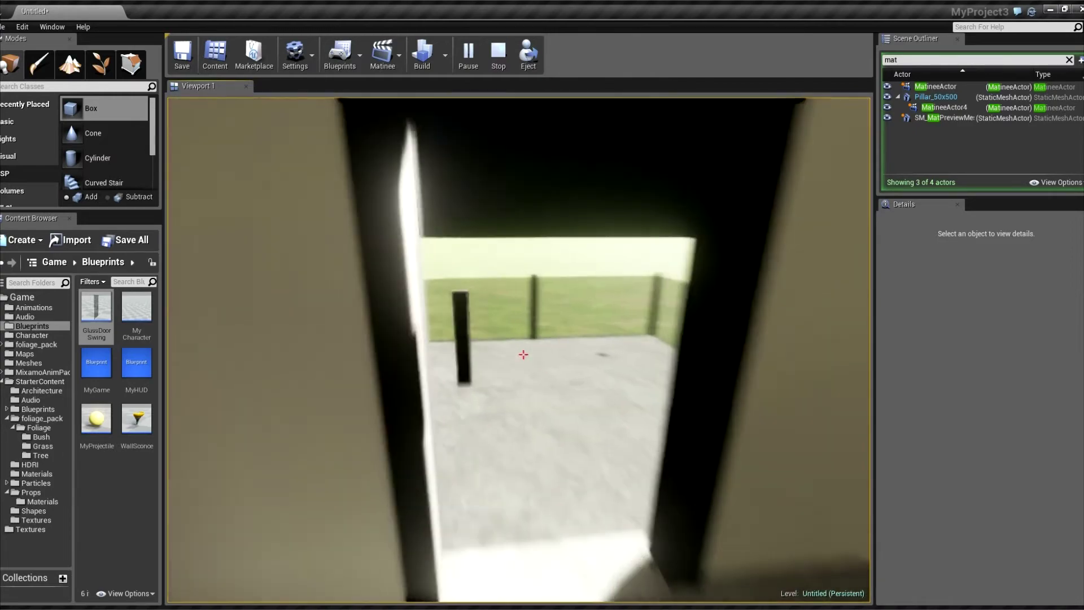
{"action": "key", "text": "w"}
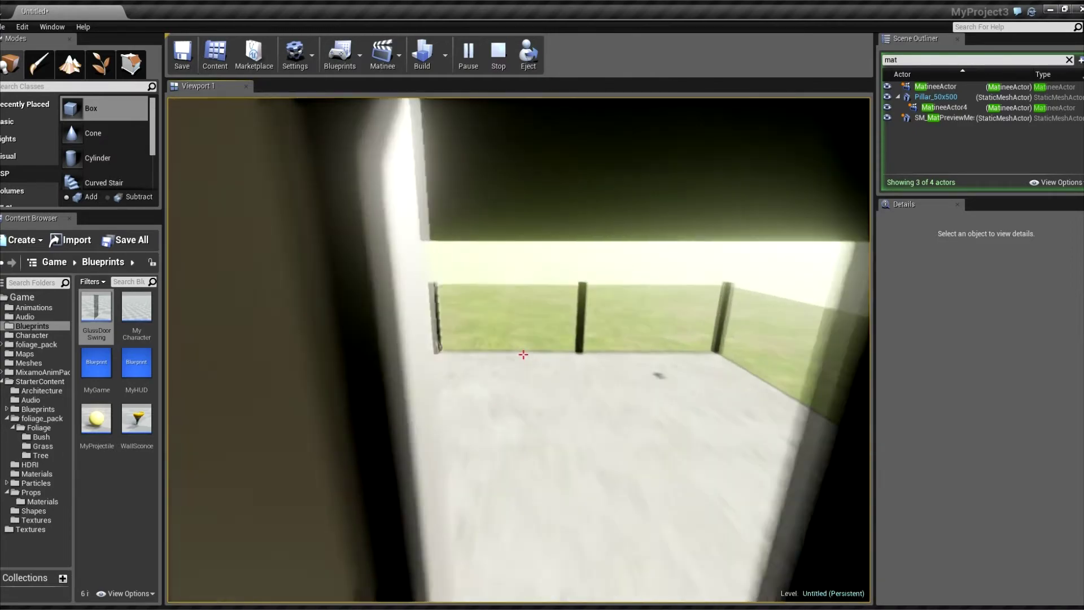
{"action": "key", "text": "w"}
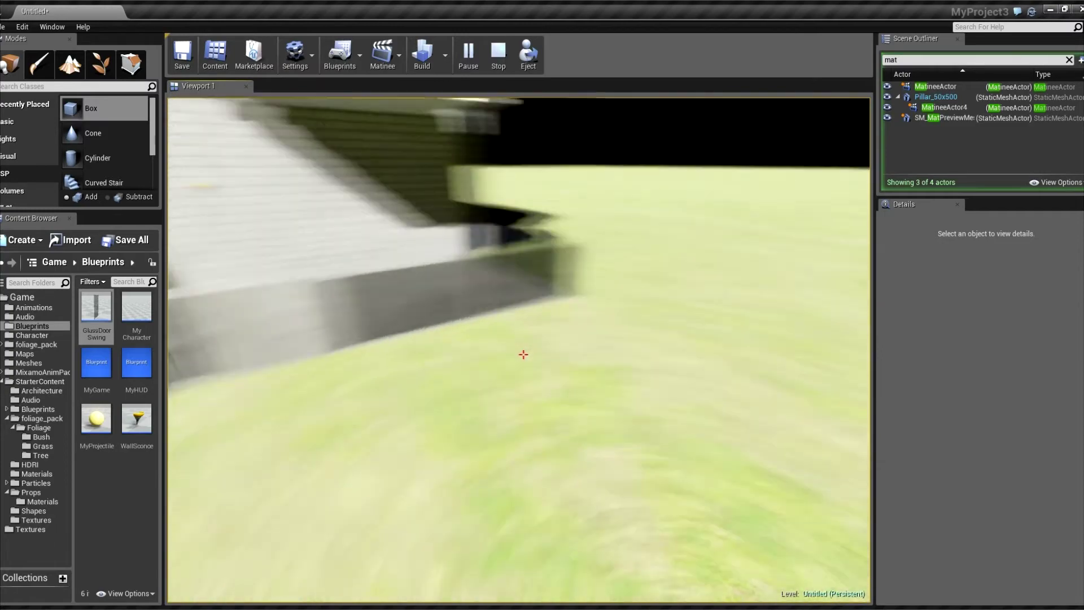
- Back away across the grass, walk back into the house, then stop the session
{"action": "key", "text": "s"}
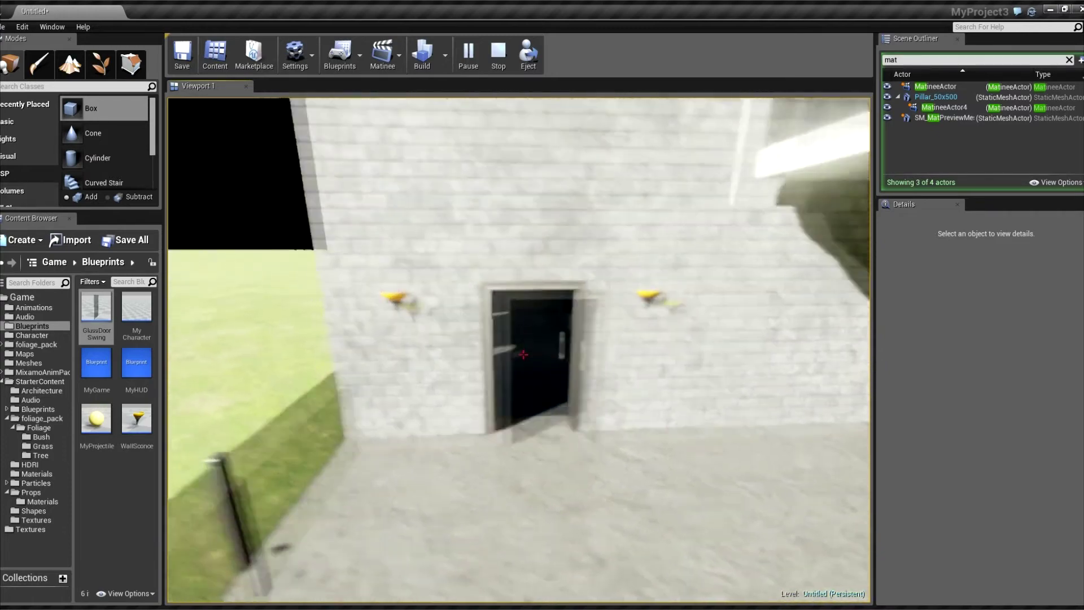
{"action": "key", "text": "w"}
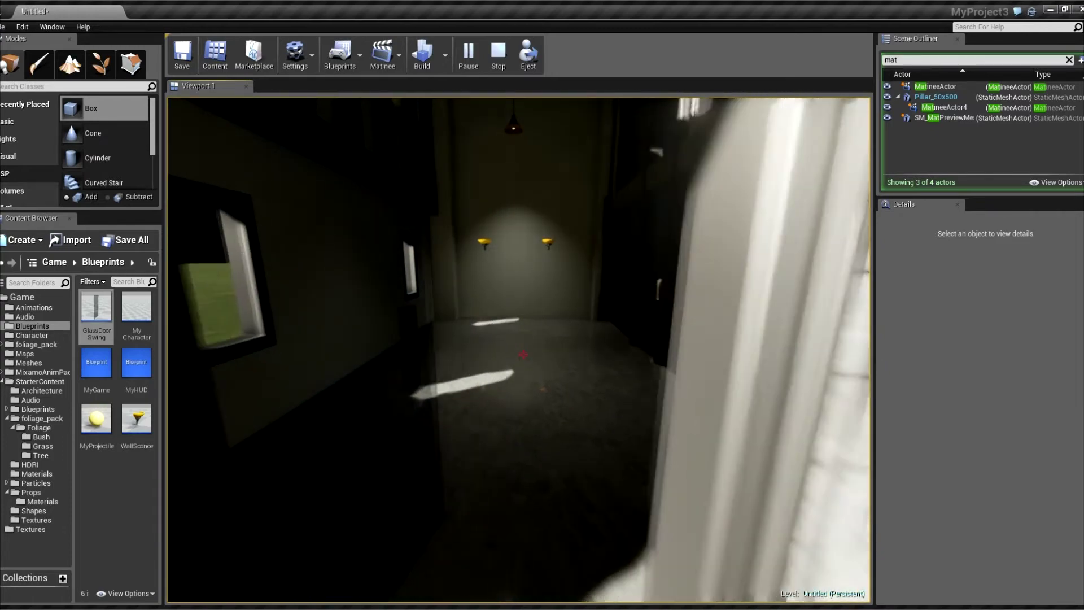
{"action": "key", "text": "w"}
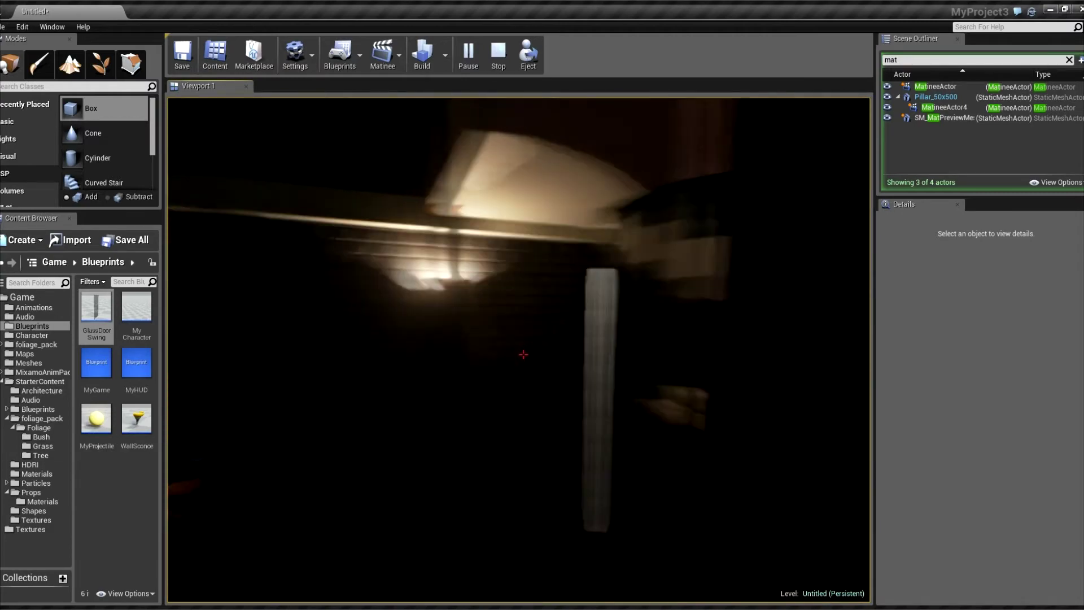
{"action": "key", "text": "w"}
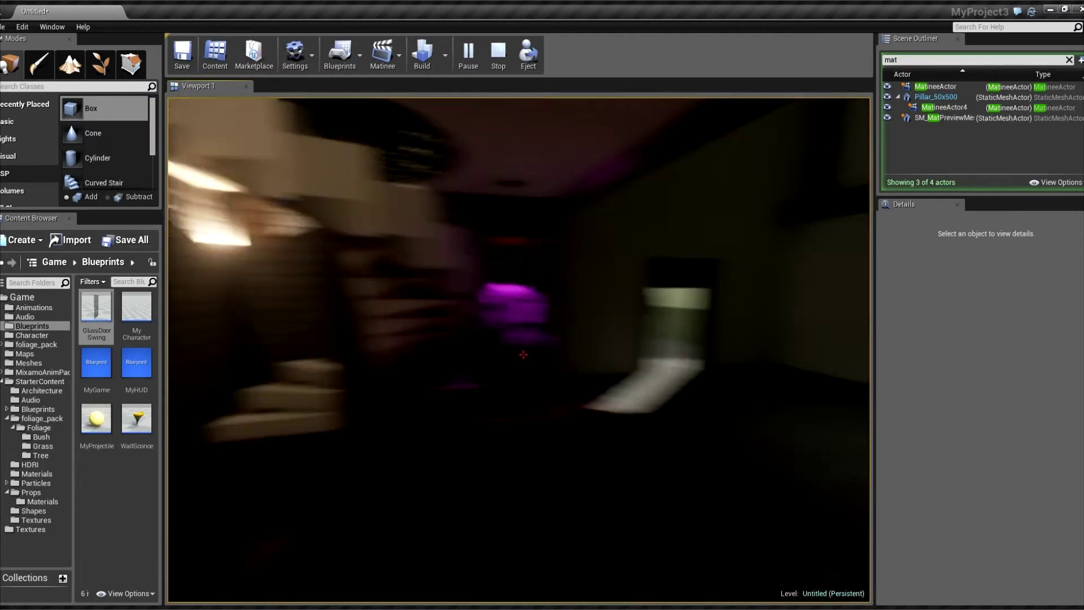
{"action": "key", "text": "w"}
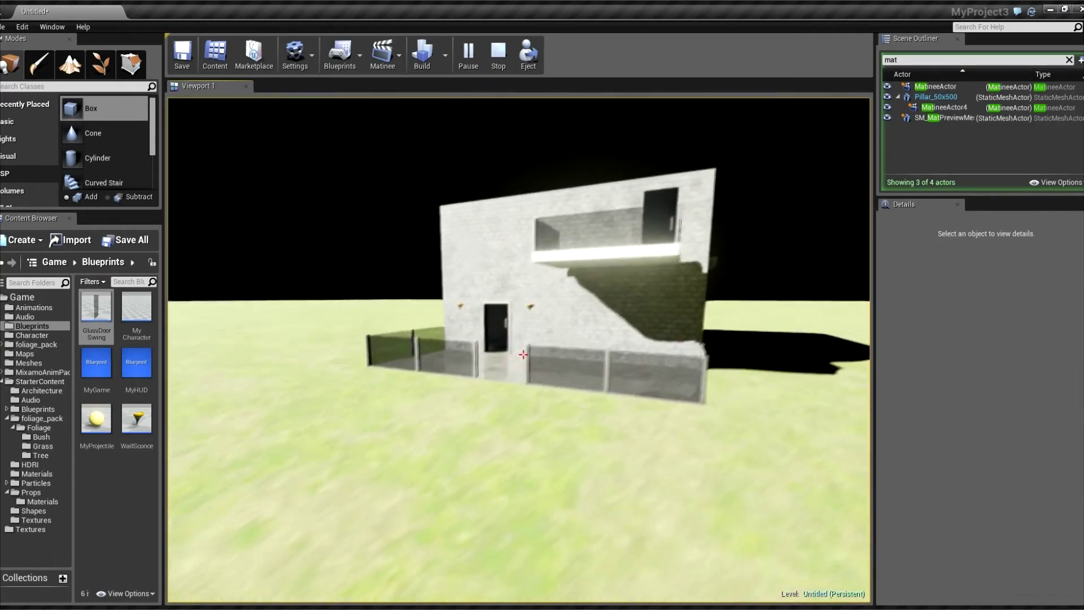
{"action": "key", "text": "Escape"}
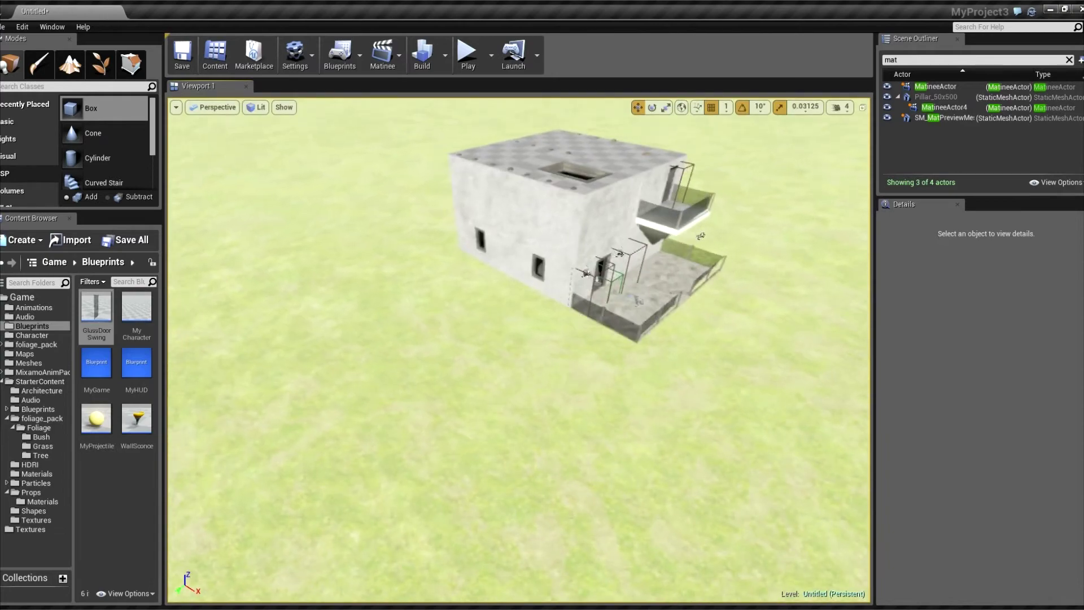
- Drop a MyCharacter actor from the Blueprints folder onto the grass before the house
{"action": "left_click_drag", "start_coordinate": [136, 314], "coordinate": [279, 340]}
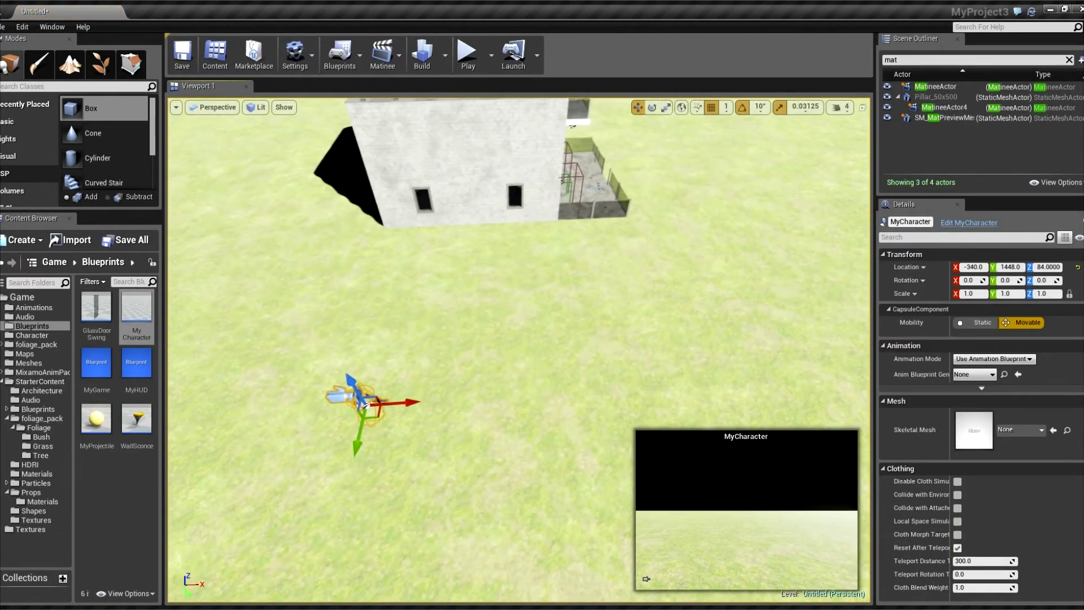
{"action": "right_click_drag", "start_coordinate": [364, 404], "coordinate": [403, 347]}
{"action": "left_click", "coordinate": [395, 361]}
{"action": "key", "text": "w"}
{"action": "key", "text": "s"}
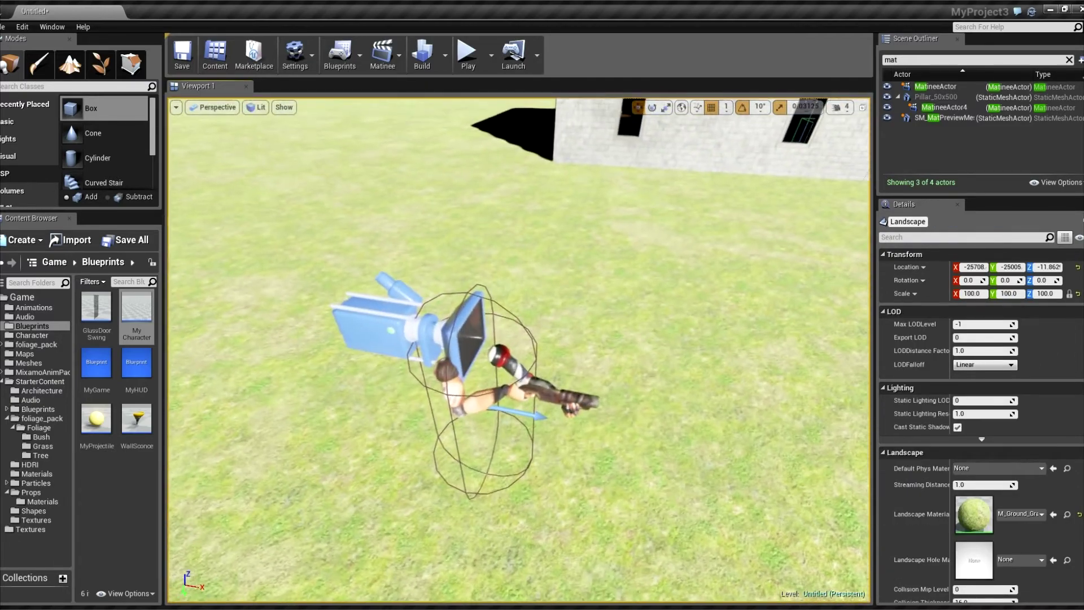
- Select the MyCharacter actor, circle the view around it, then start playing the level
{"action": "left_click", "coordinate": [477, 395]}
{"action": "key", "text": "w"}
{"action": "right_click_drag", "start_coordinate": [477, 395], "coordinate": [477, 395]}
{"action": "key", "text": "s"}
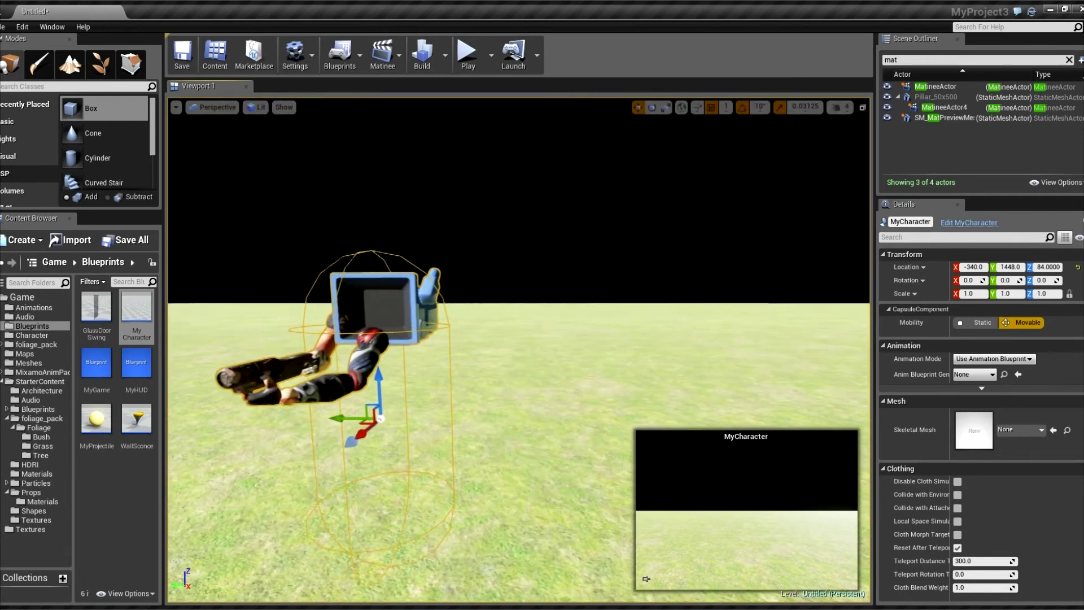
{"action": "key", "text": "Escape"}
{"action": "left_click", "coordinate": [467, 72]}
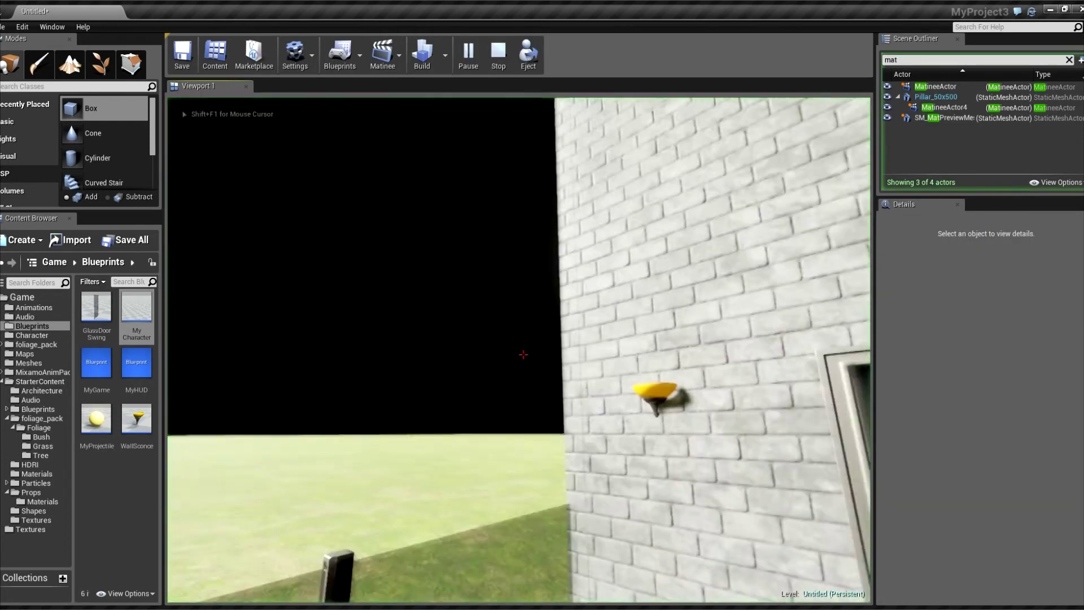
{"action": "left_click", "coordinate": [524, 354]}
{"action": "key", "text": "Escape"}
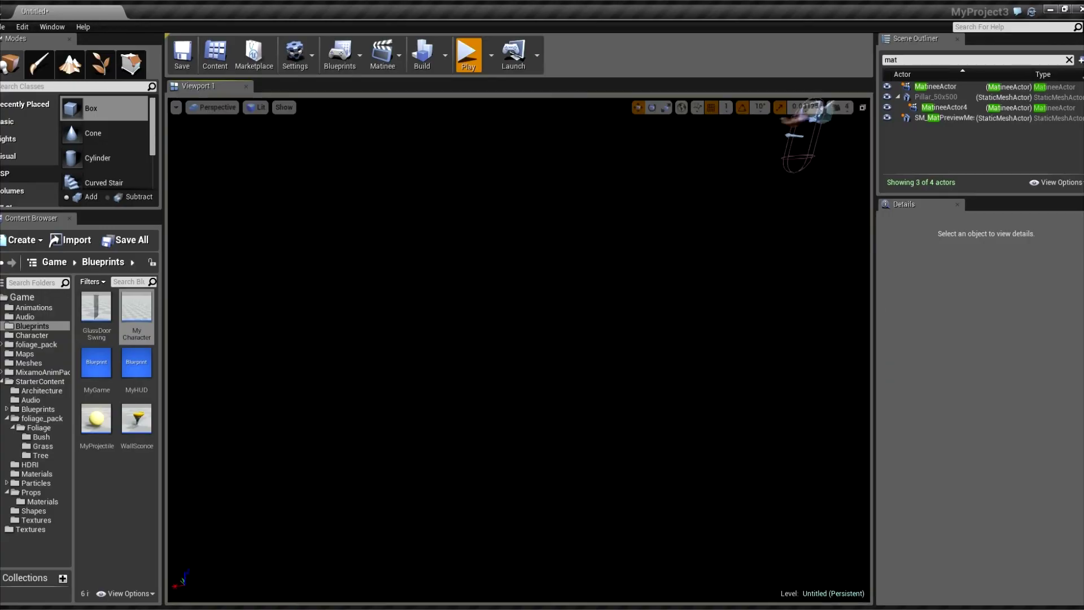